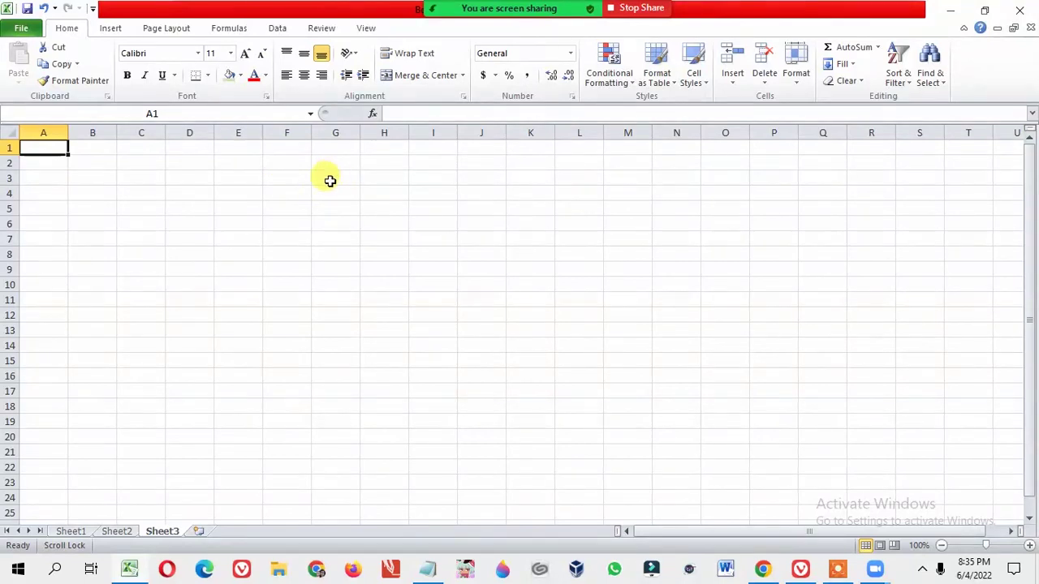
Enter the marks 70 in G3 and 45 in G4.
{"action": "left_click", "coordinate": [336, 178]}
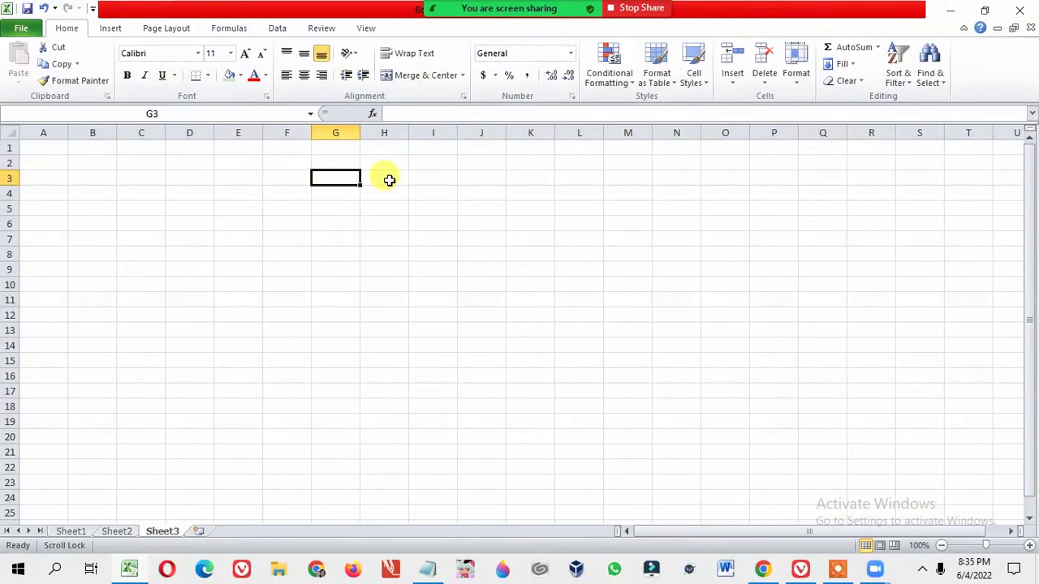
{"action": "type", "text": "70"}
{"action": "key", "text": "Return"}
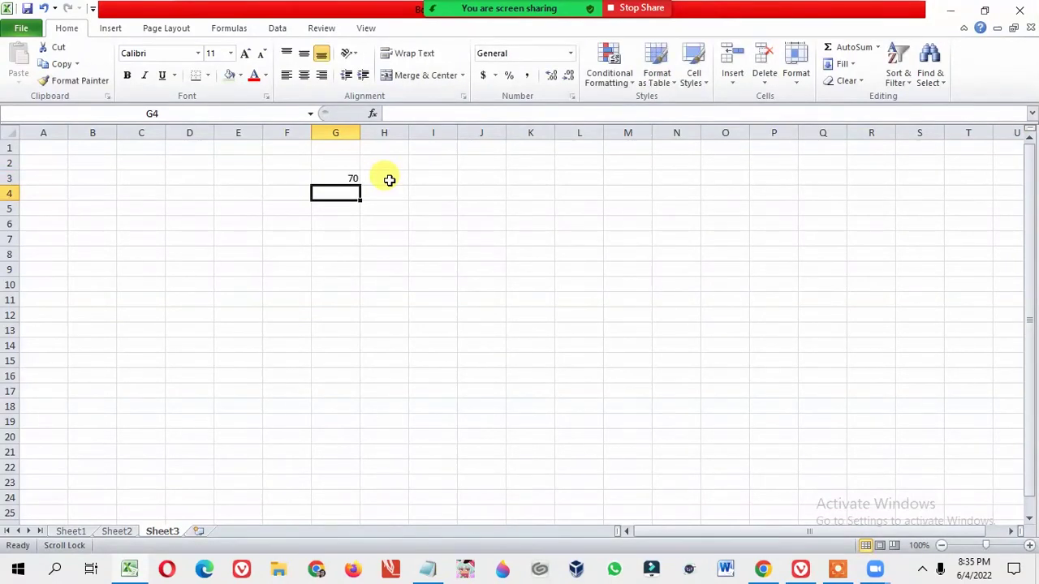
{"action": "type", "text": "45"}
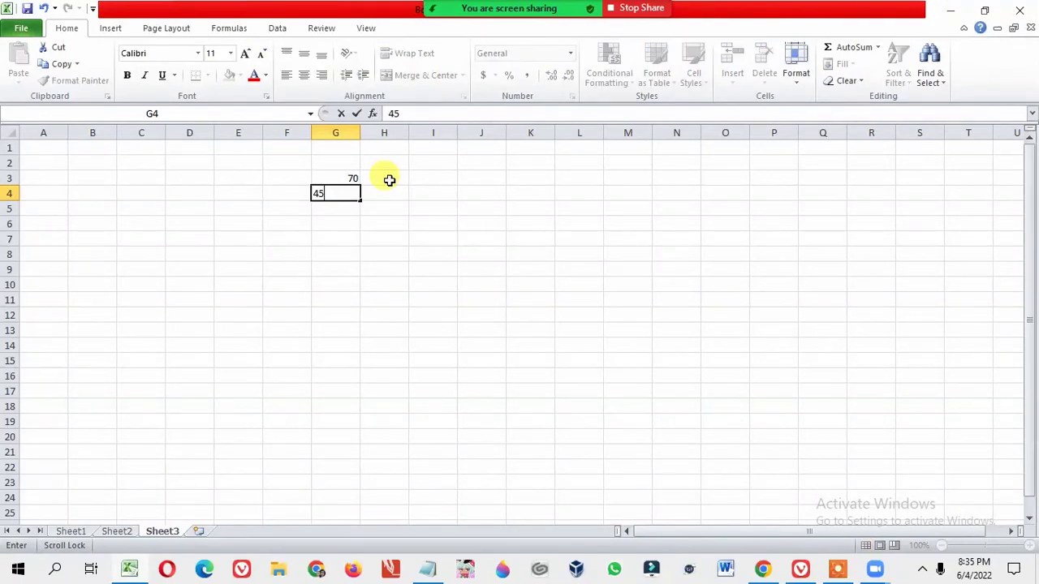
{"action": "key", "text": "Return"}
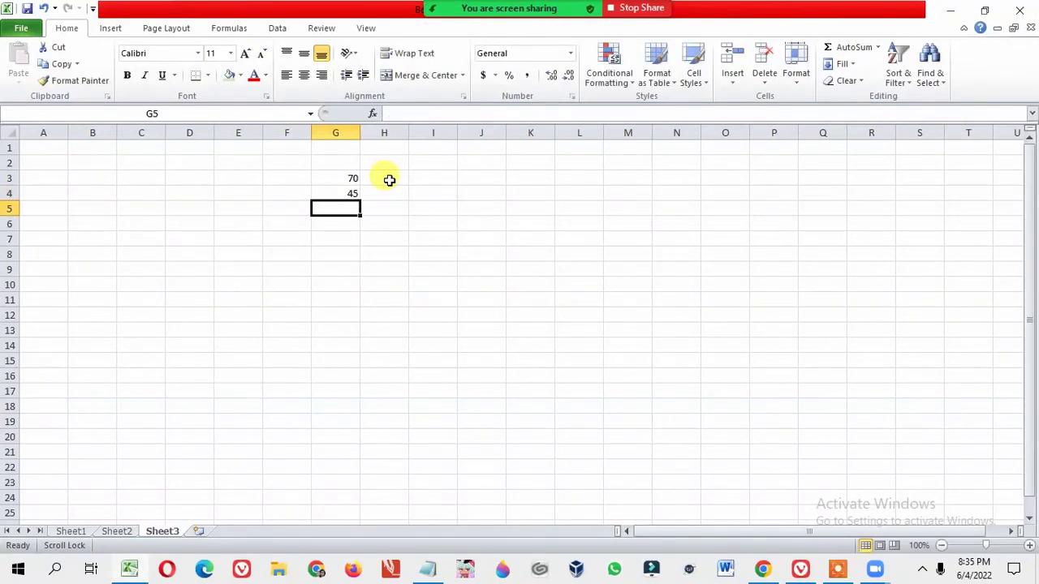
Enlarge the whole of column G's text to font size 24.
{"action": "left_click", "coordinate": [337, 131]}
{"action": "left_click", "coordinate": [248, 53]}
{"action": "left_click", "coordinate": [248, 53]}
{"action": "left_click", "coordinate": [249, 54]}
{"action": "left_click", "coordinate": [248, 54]}
{"action": "left_click", "coordinate": [248, 53]}
{"action": "left_click", "coordinate": [249, 53]}
{"action": "left_click", "coordinate": [248, 53]}
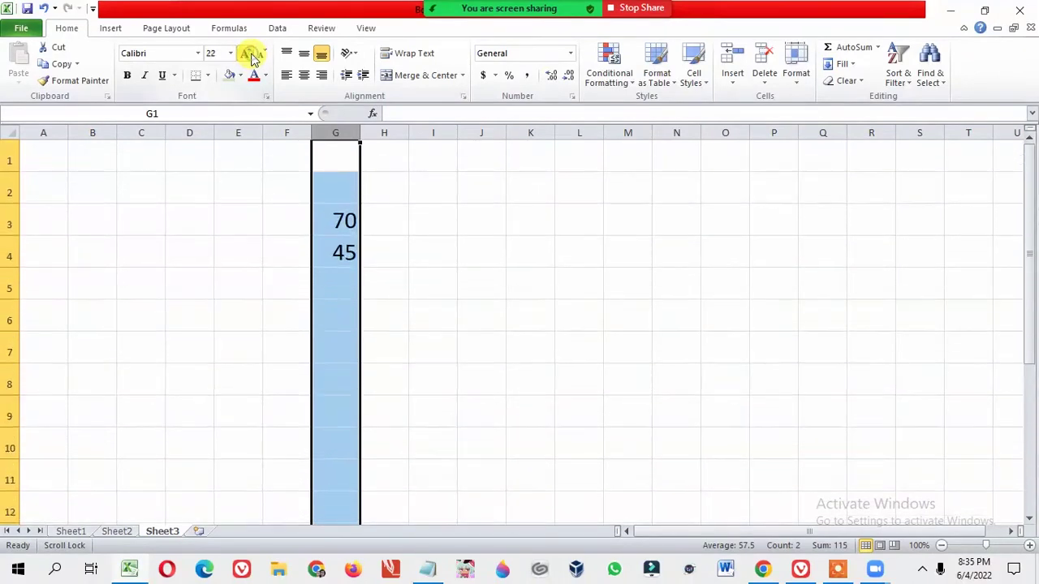
{"action": "left_click", "coordinate": [443, 224]}
{"action": "left_click", "coordinate": [345, 185]}
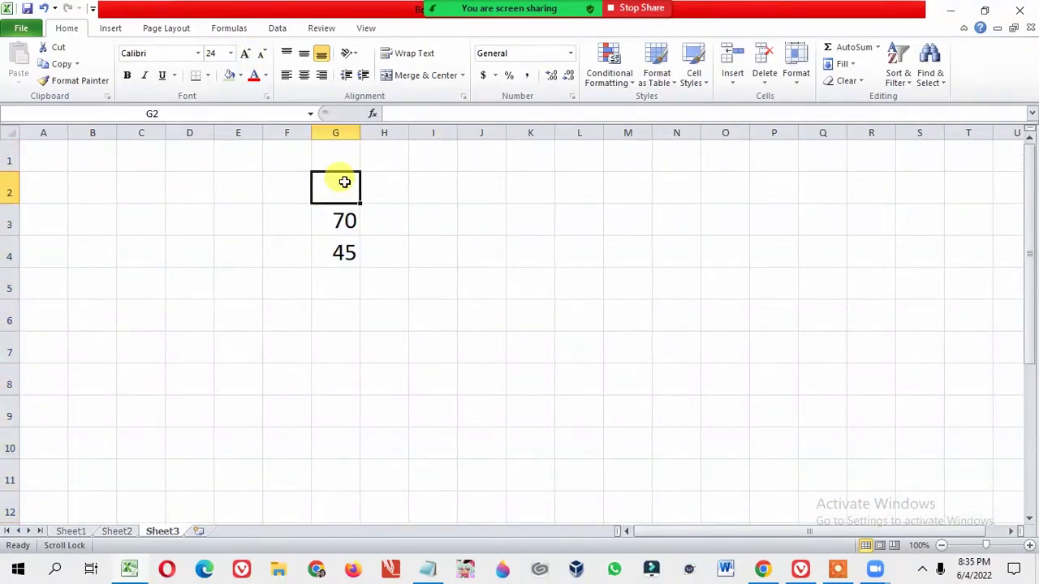
Head G2 with 'Marks' and autofit column G's width.
{"action": "type", "text": "Mar"}
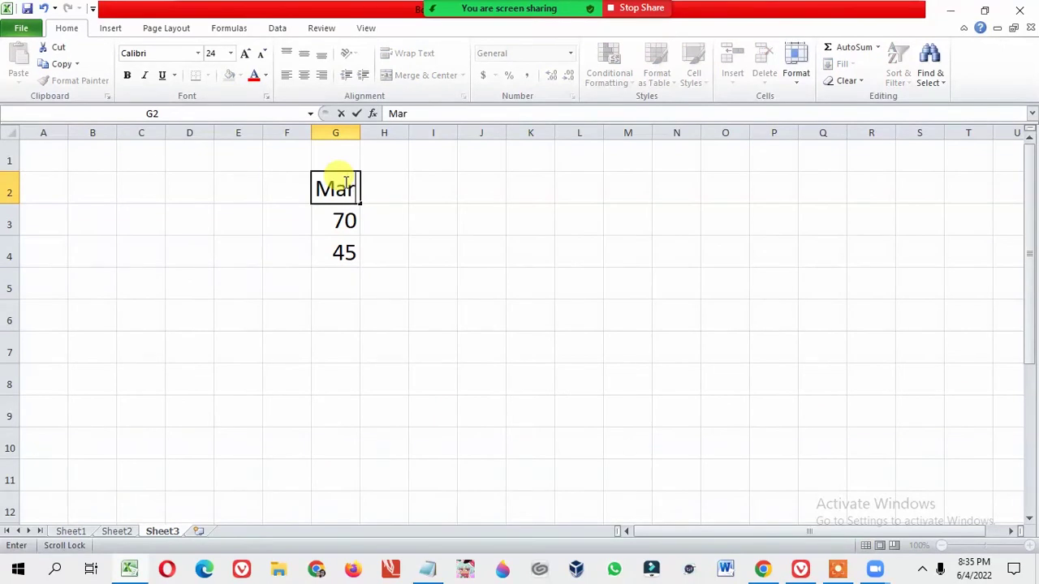
{"action": "type", "text": "ks"}
{"action": "key", "text": "Return"}
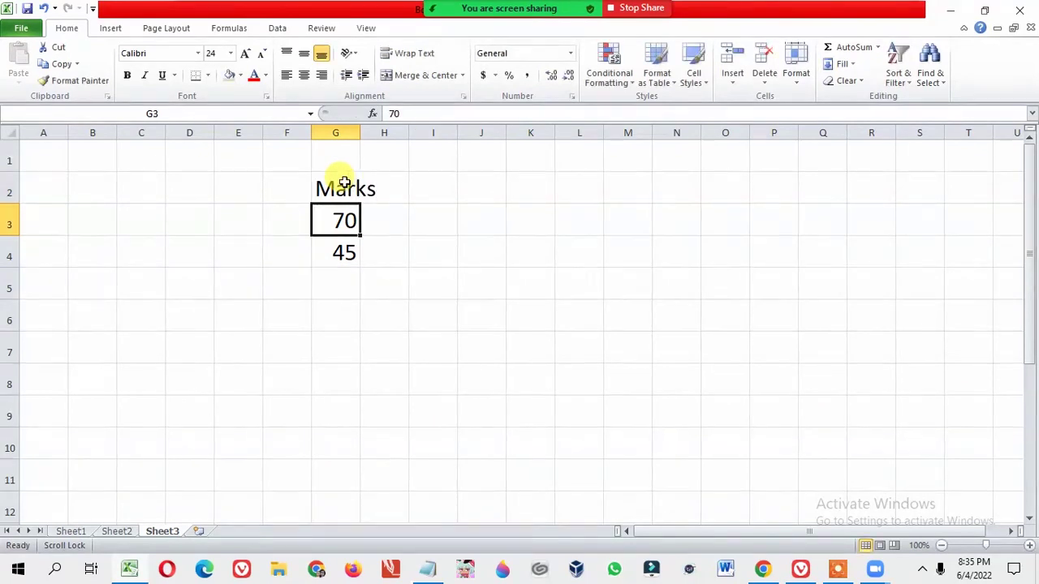
{"action": "double_click", "coordinate": [360, 132]}
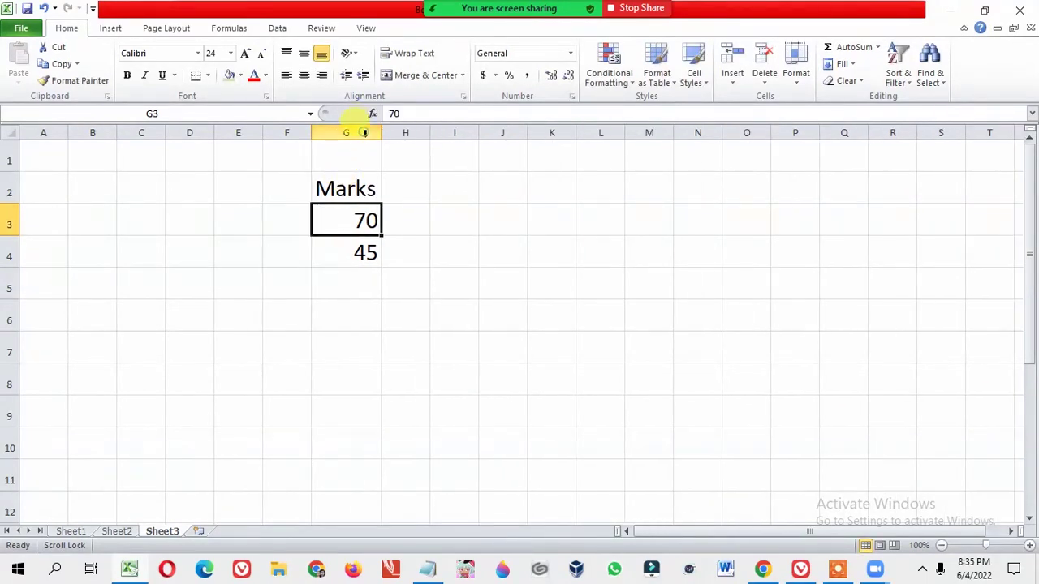
Enter the marks 89, 67, 34, 56, 90 and 30 into G5:G10.
{"action": "left_click", "coordinate": [356, 288]}
{"action": "type", "text": "89"}
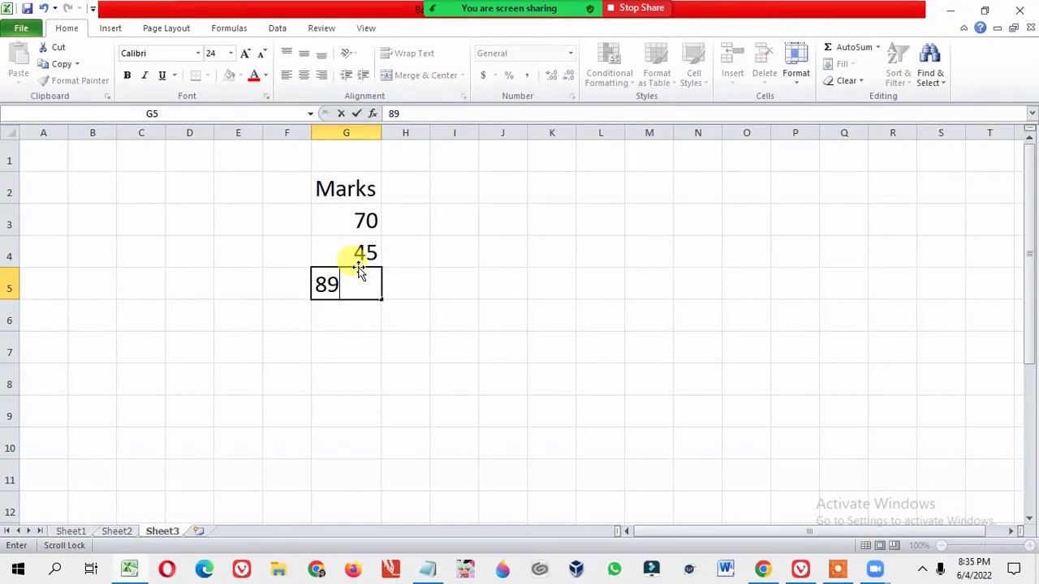
{"action": "key", "text": "Return"}
{"action": "type", "text": "67"}
{"action": "key", "text": "Return"}
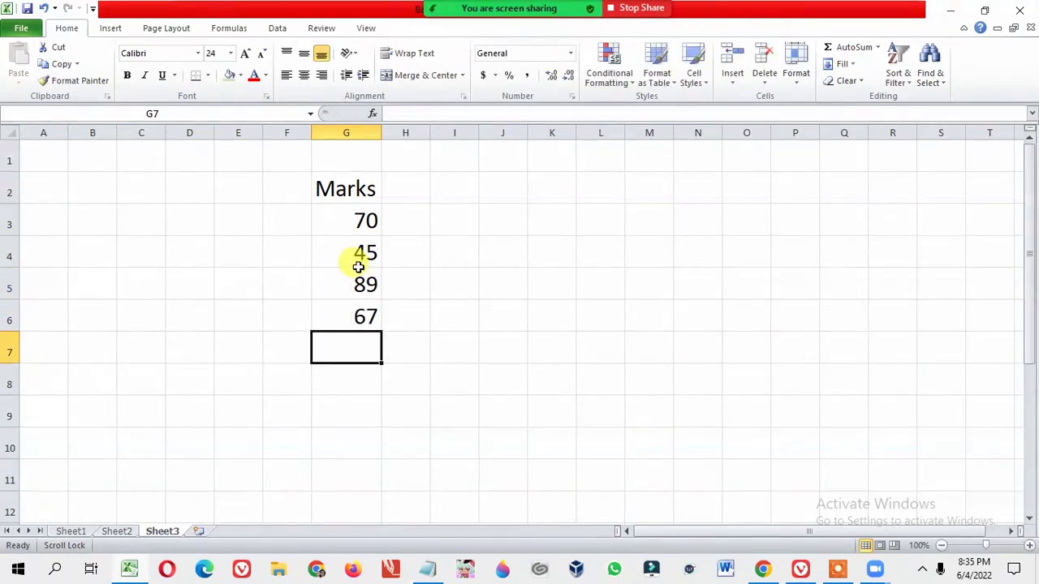
{"action": "type", "text": "34"}
{"action": "key", "text": "Return"}
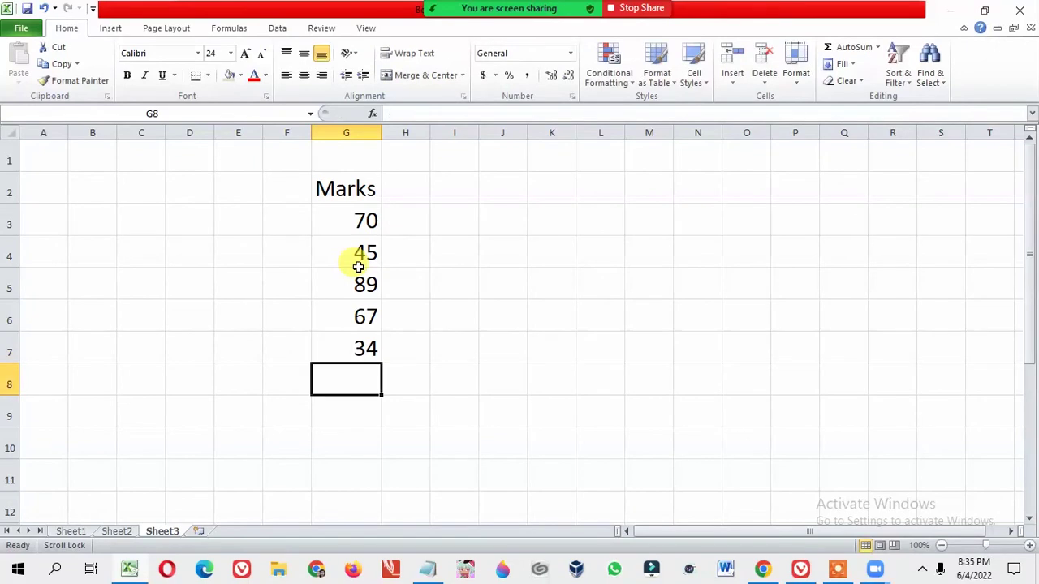
{"action": "type", "text": "56"}
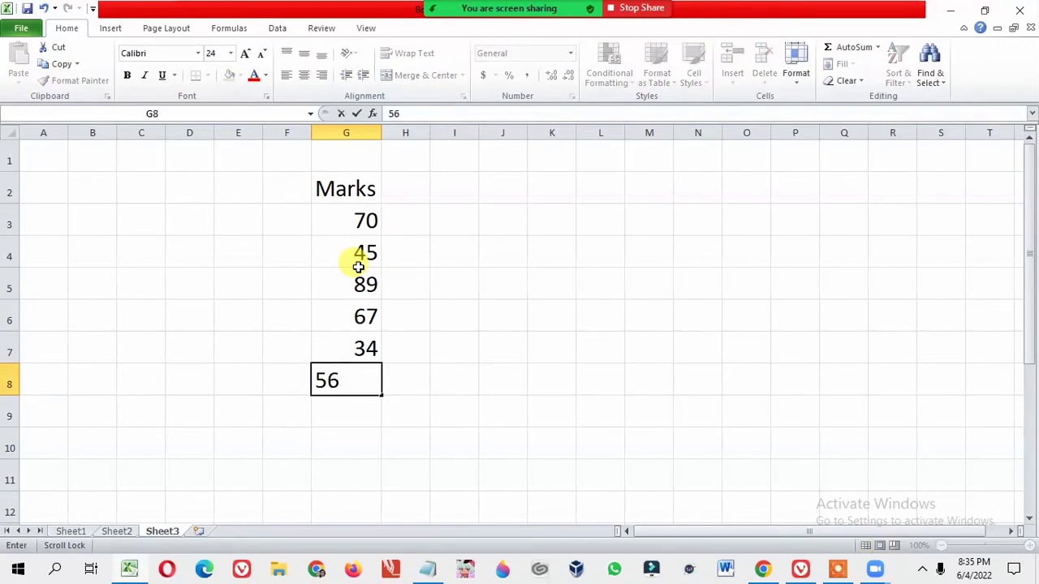
{"action": "key", "text": "Return"}
{"action": "type", "text": "90"}
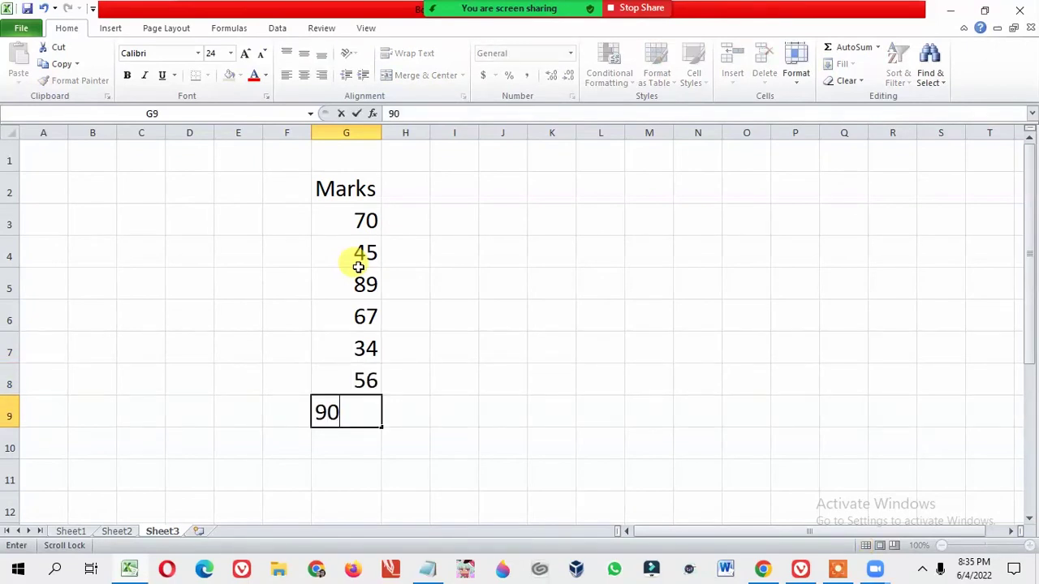
{"action": "key", "text": "Return"}
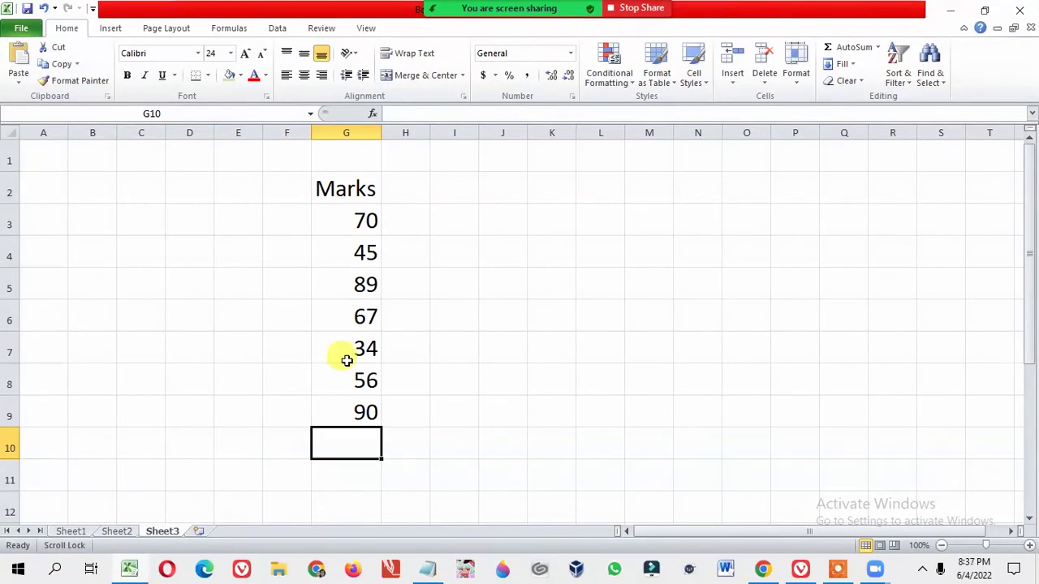
{"action": "type", "text": "30"}
{"action": "key", "text": "Return"}
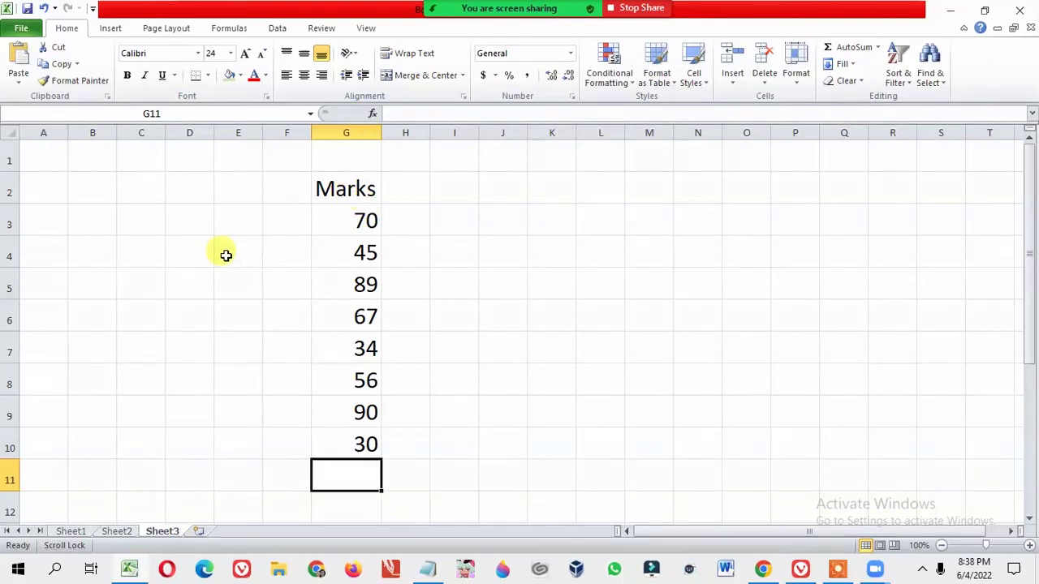
Select the marks G3:G10 and bring up the Home tab's Conditional Formatting options.
{"action": "left_click_drag", "start_coordinate": [345, 214], "coordinate": [351, 442]}
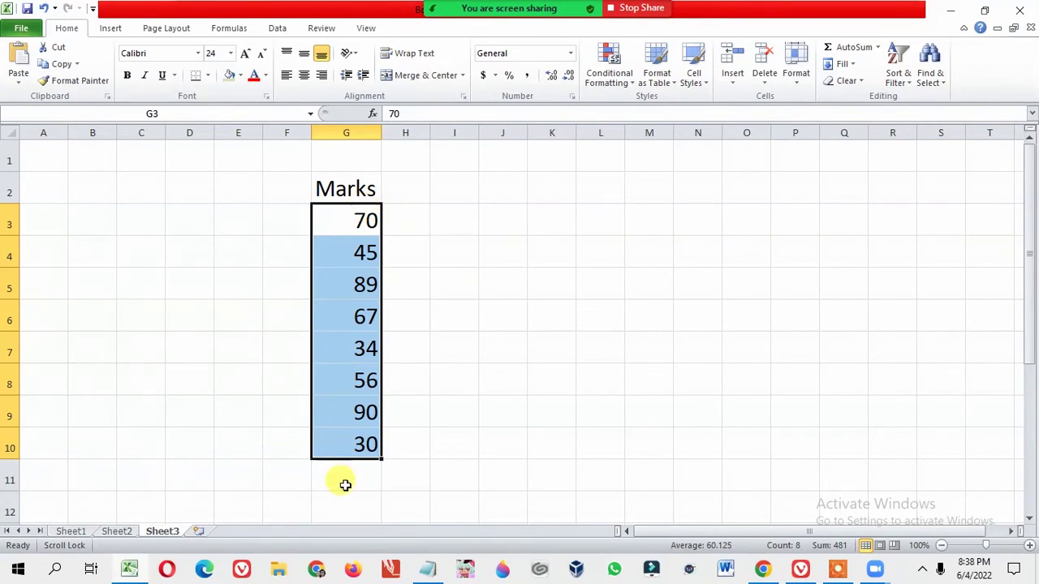
{"action": "left_click", "coordinate": [69, 31]}
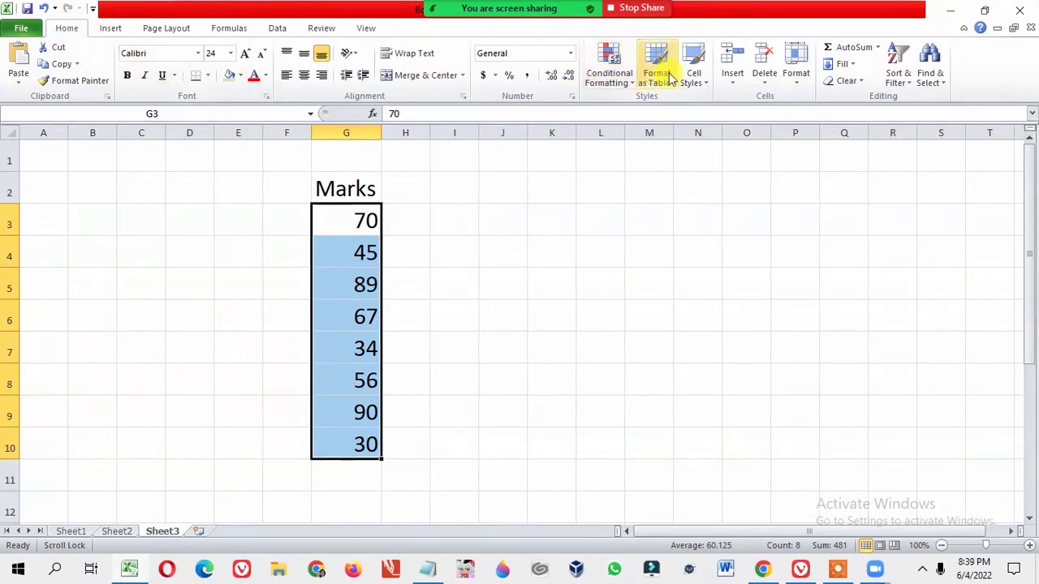
{"action": "left_click", "coordinate": [607, 63]}
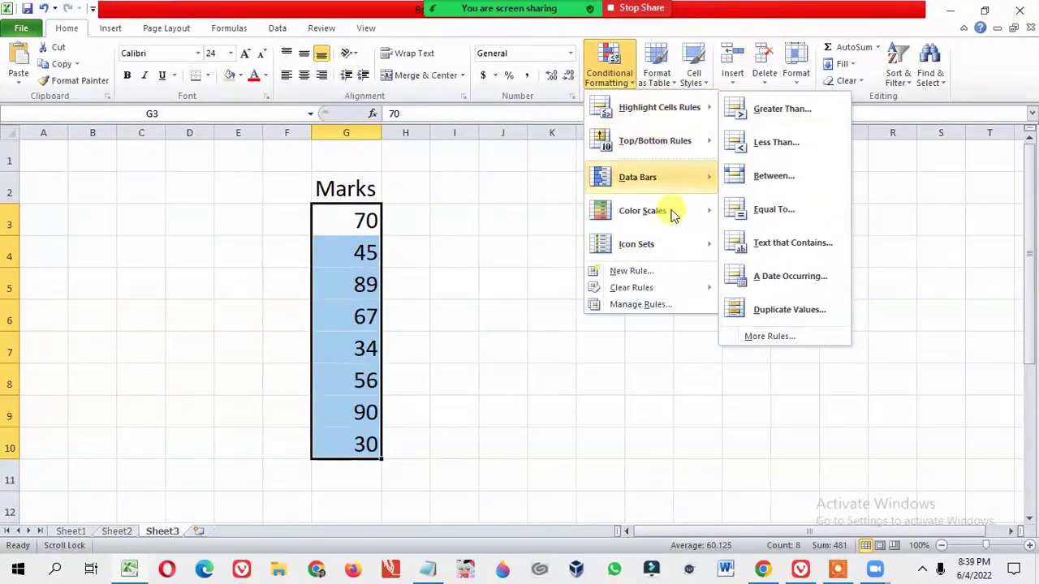
Start a New Rule, move its dialog beside column G, and choose 'Format only cells that contain'.
{"action": "mouse_move", "coordinate": [613, 293]}
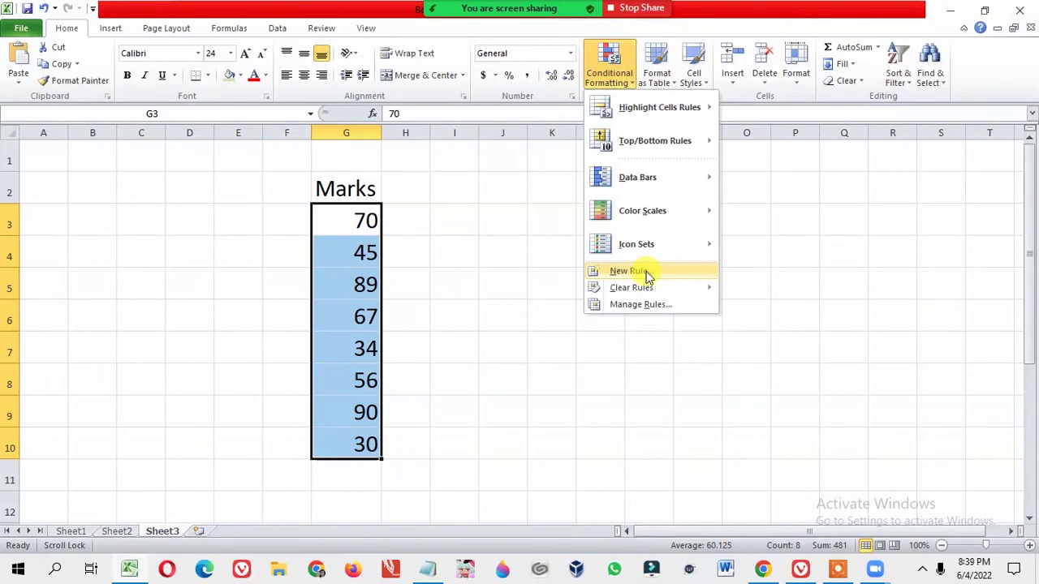
{"action": "left_click", "coordinate": [646, 271]}
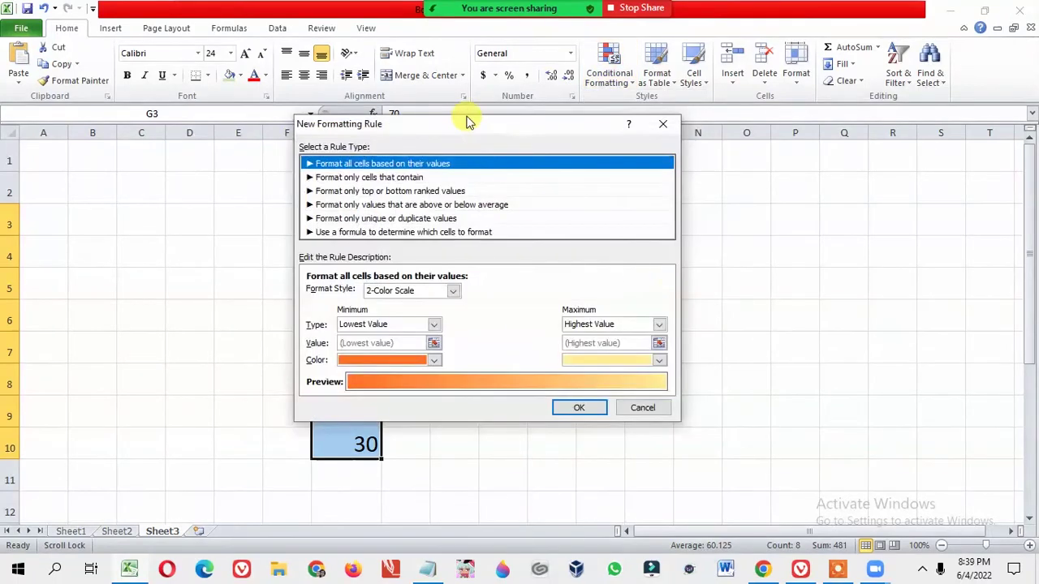
{"action": "left_click_drag", "start_coordinate": [475, 130], "coordinate": [617, 145]}
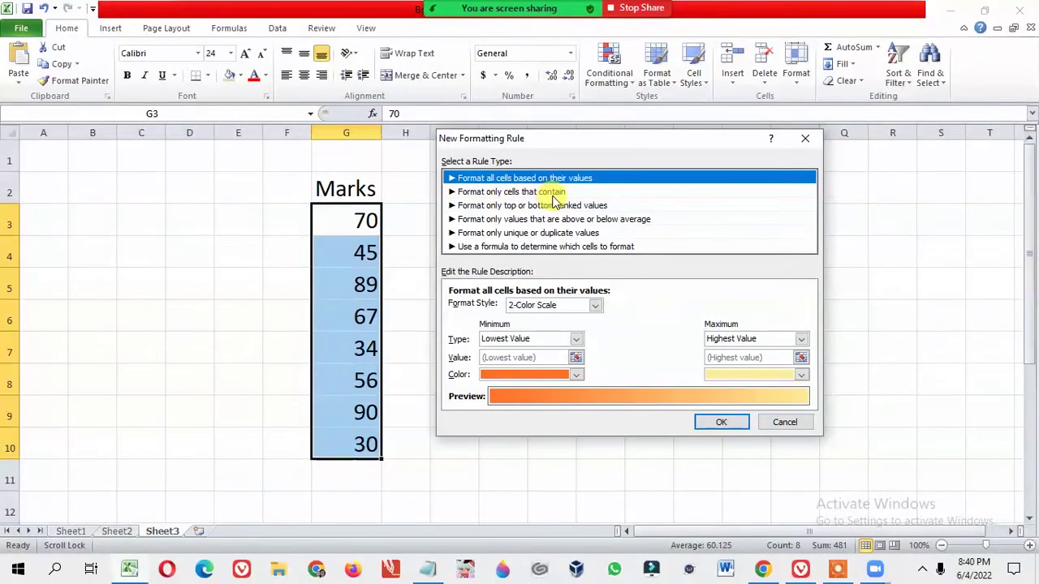
{"action": "left_click", "coordinate": [503, 193]}
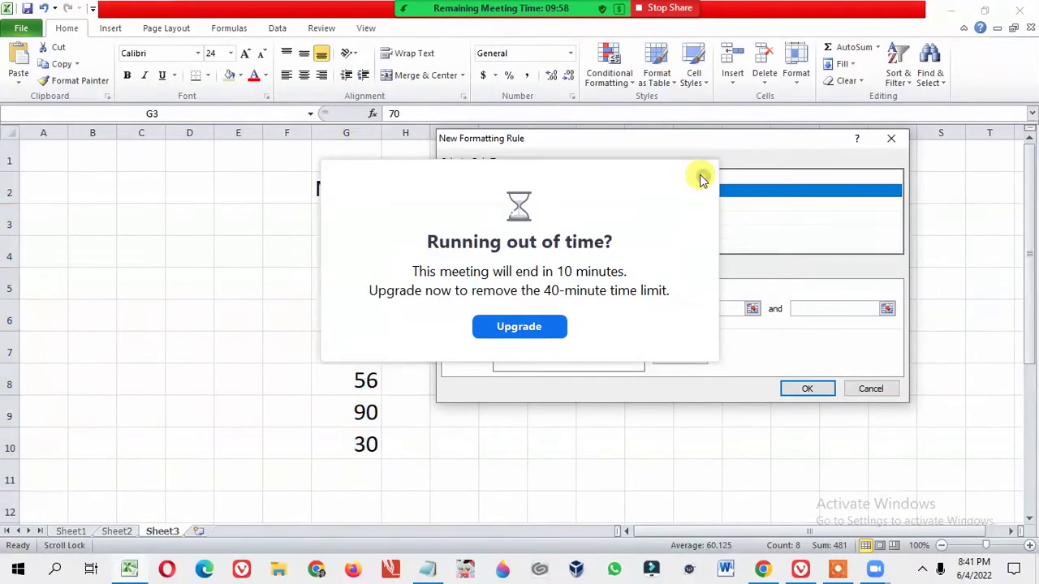
Dismiss the popup covering the New Formatting Rule window.
{"action": "left_click", "coordinate": [702, 178]}
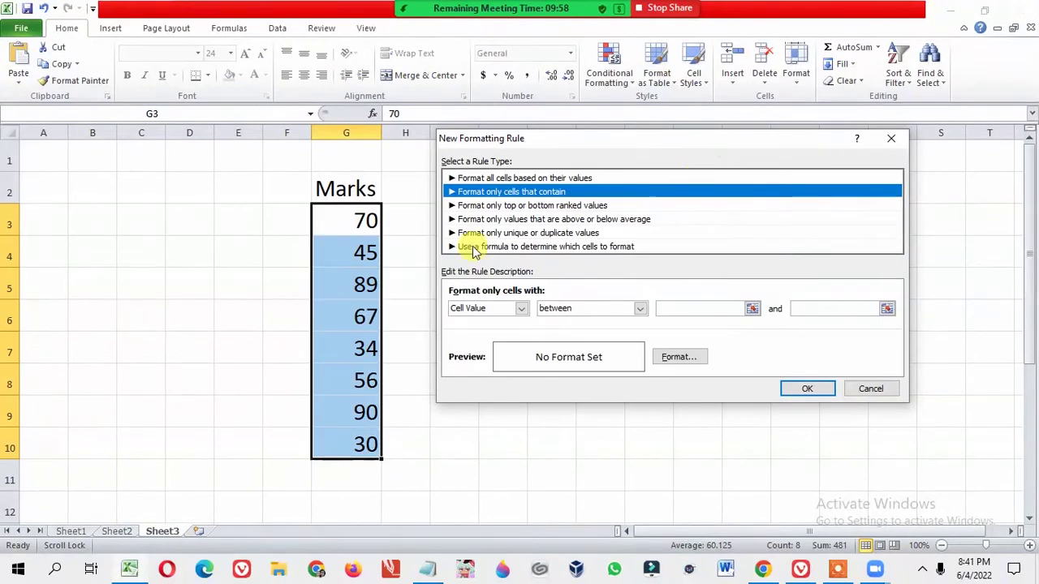
Set the rule's condition to cell value greater than or equal to 80.
{"action": "left_click", "coordinate": [600, 310]}
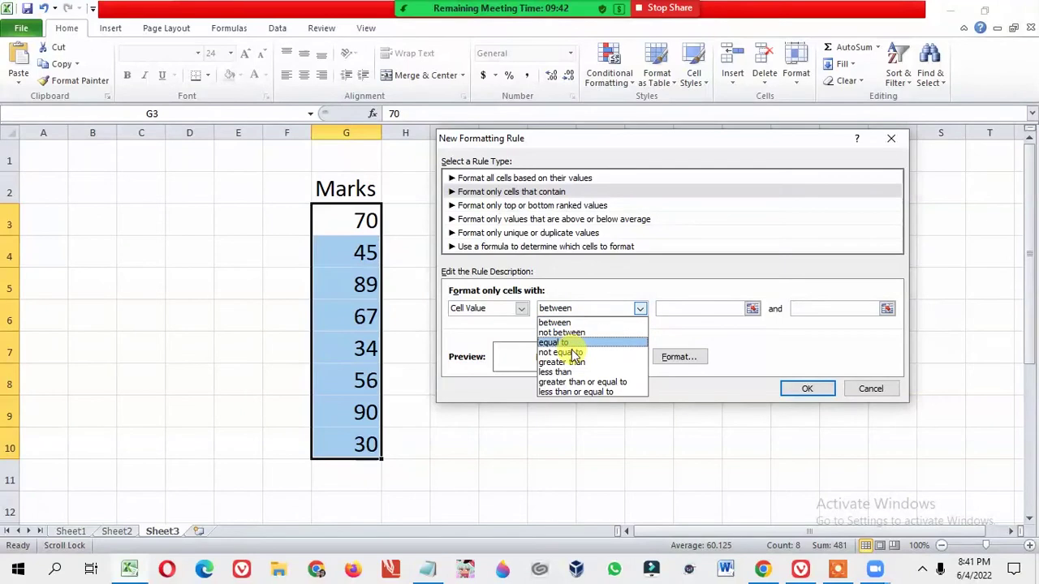
{"action": "left_click", "coordinate": [551, 387]}
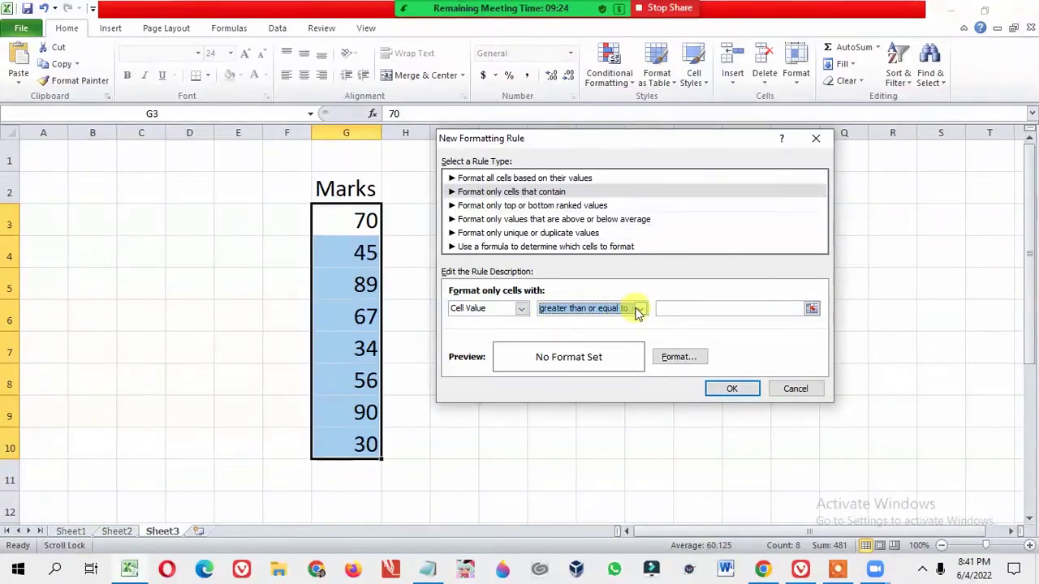
{"action": "left_click", "coordinate": [694, 310]}
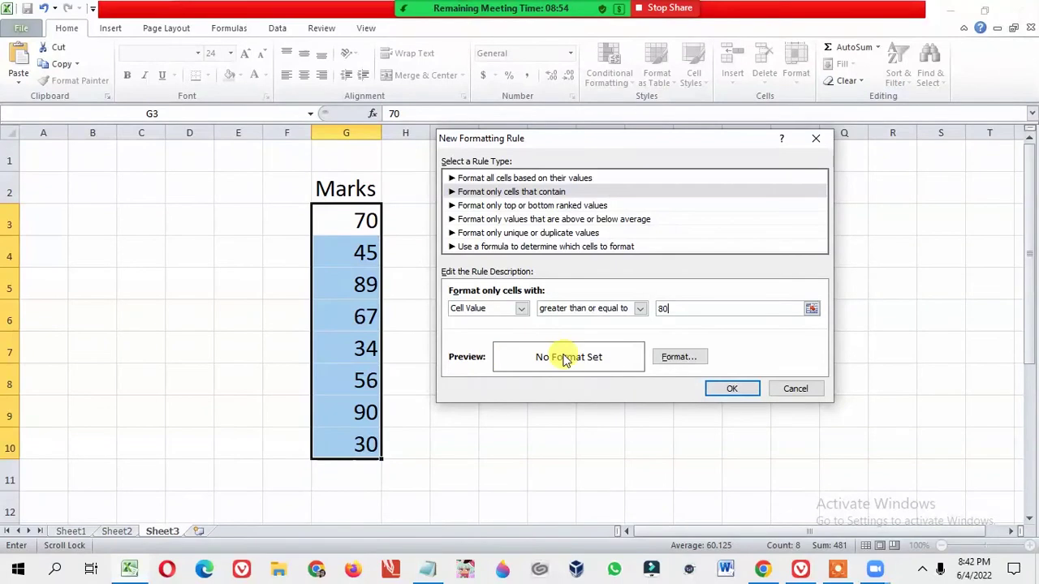
Give the rule a green font colour and apply it, turning 89 and 90 green.
{"action": "left_click", "coordinate": [680, 358]}
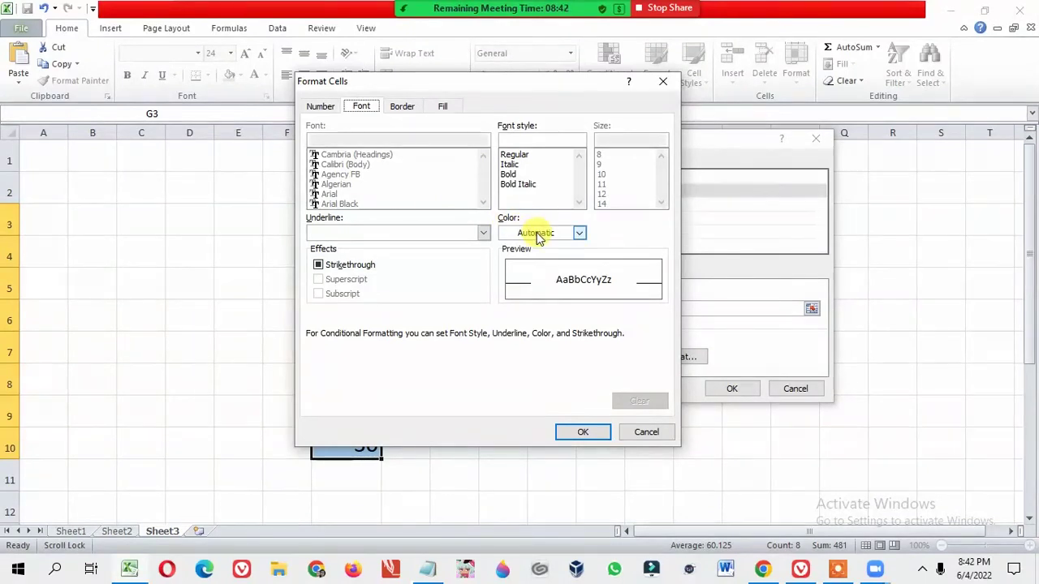
{"action": "left_click", "coordinate": [579, 234]}
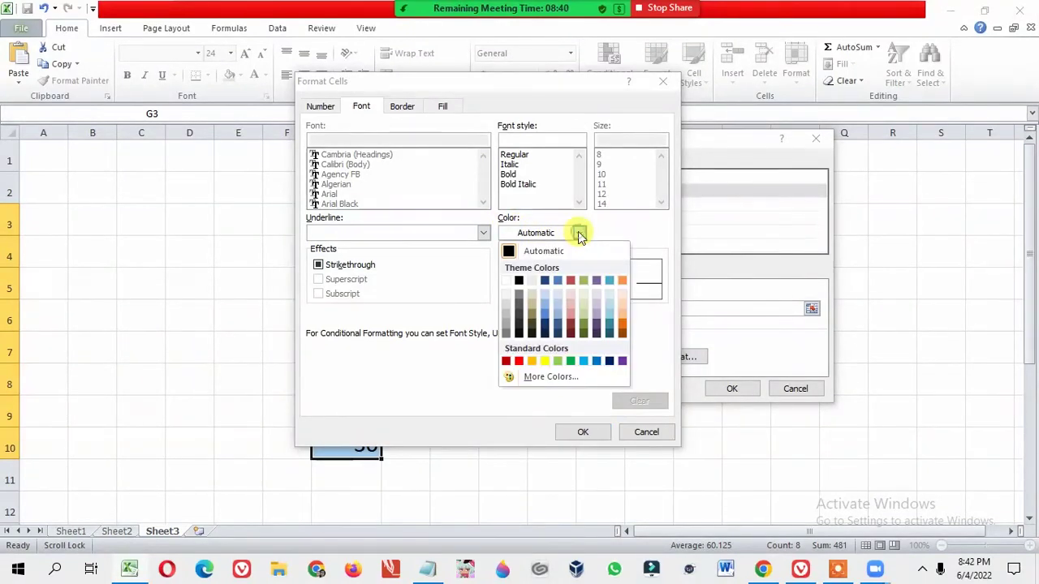
{"action": "left_click", "coordinate": [572, 362]}
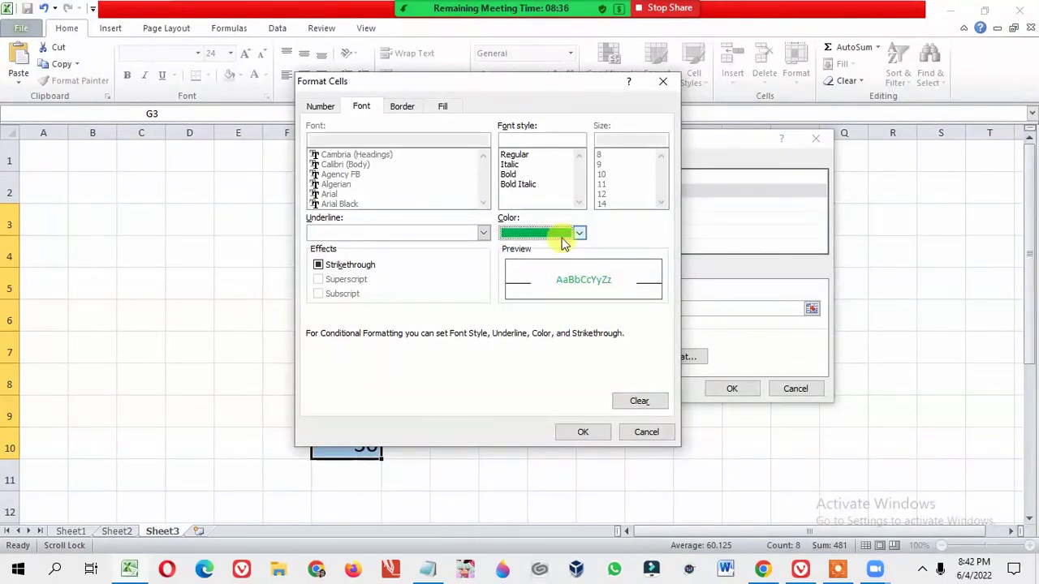
{"action": "left_click", "coordinate": [582, 433]}
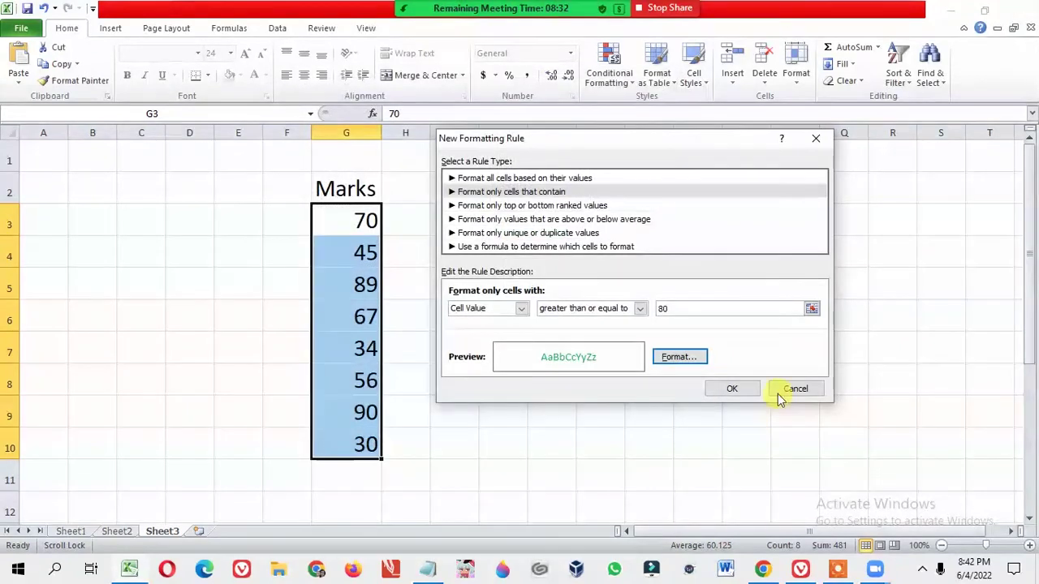
{"action": "left_click", "coordinate": [745, 393]}
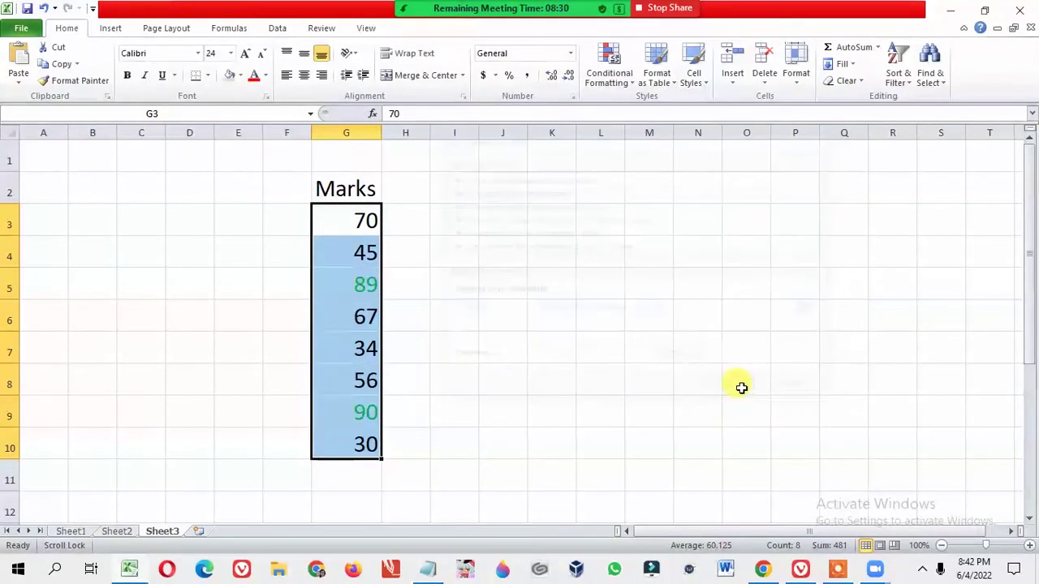
Deselect the range and type 85 over the 70 in G3.
{"action": "left_click", "coordinate": [697, 370]}
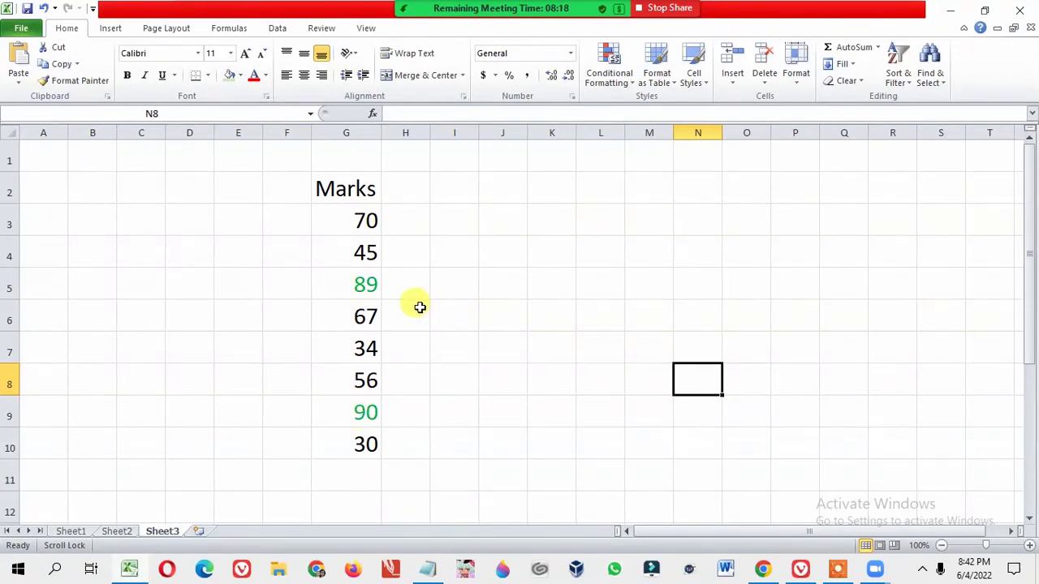
{"action": "left_click", "coordinate": [361, 221]}
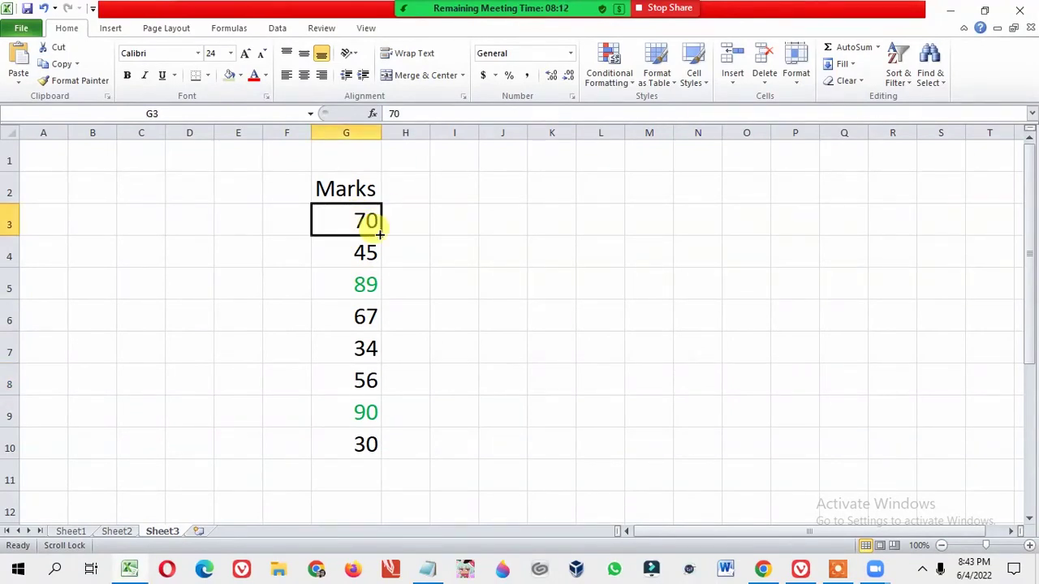
{"action": "type", "text": "85"}
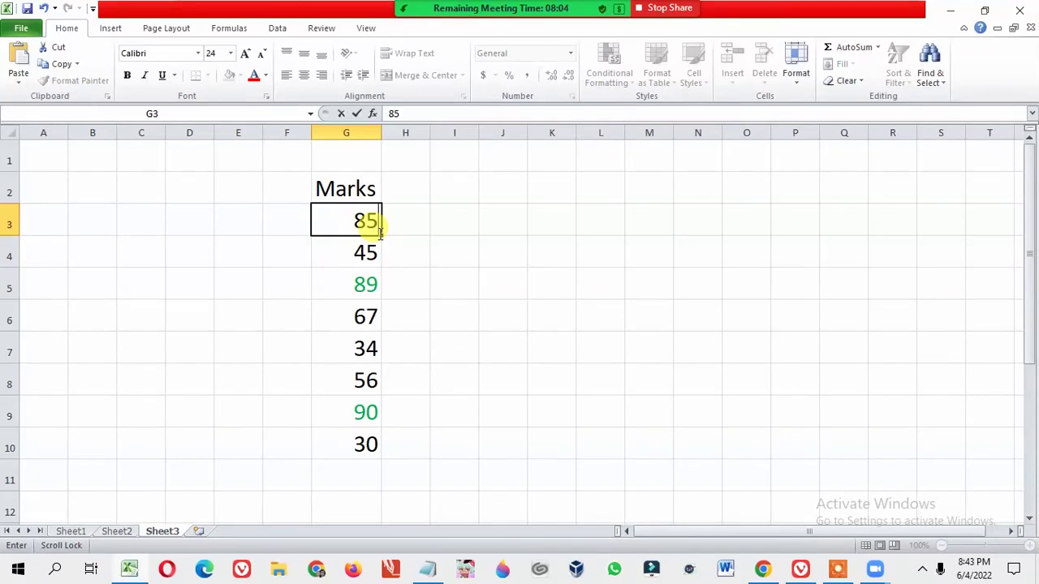
Commit 85 in G3, now shown green, and move to G5 holding 89.
{"action": "key", "text": "Return"}
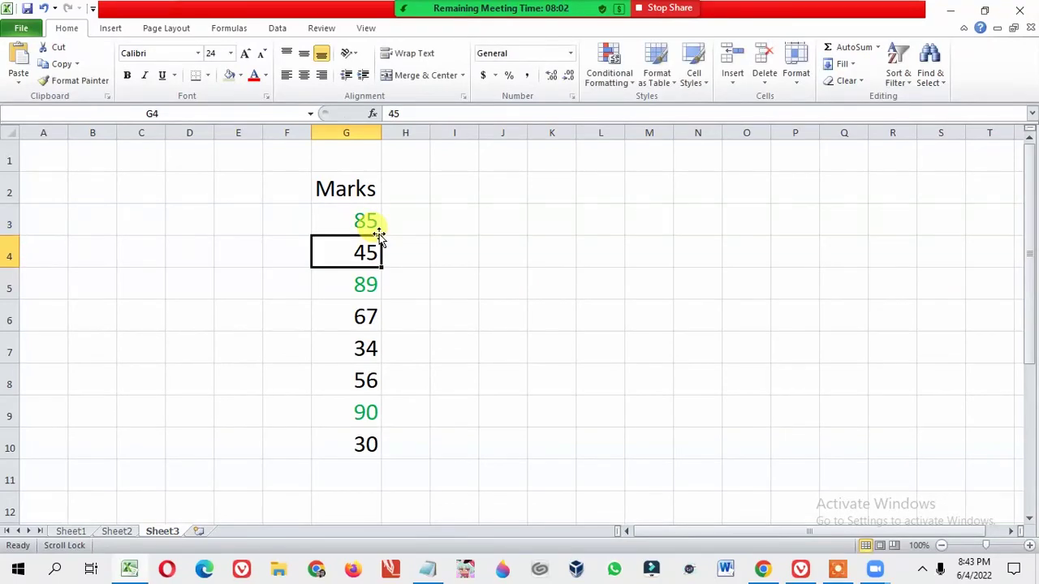
{"action": "left_click", "coordinate": [363, 289]}
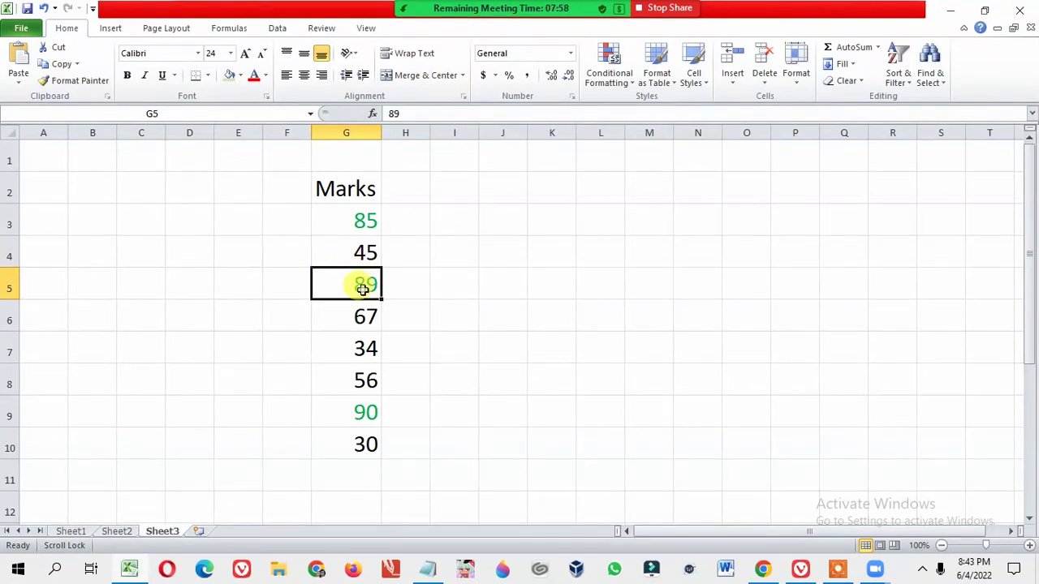
Replace G5's 89 with 75, which reverts from green to black text.
{"action": "type", "text": "7"}
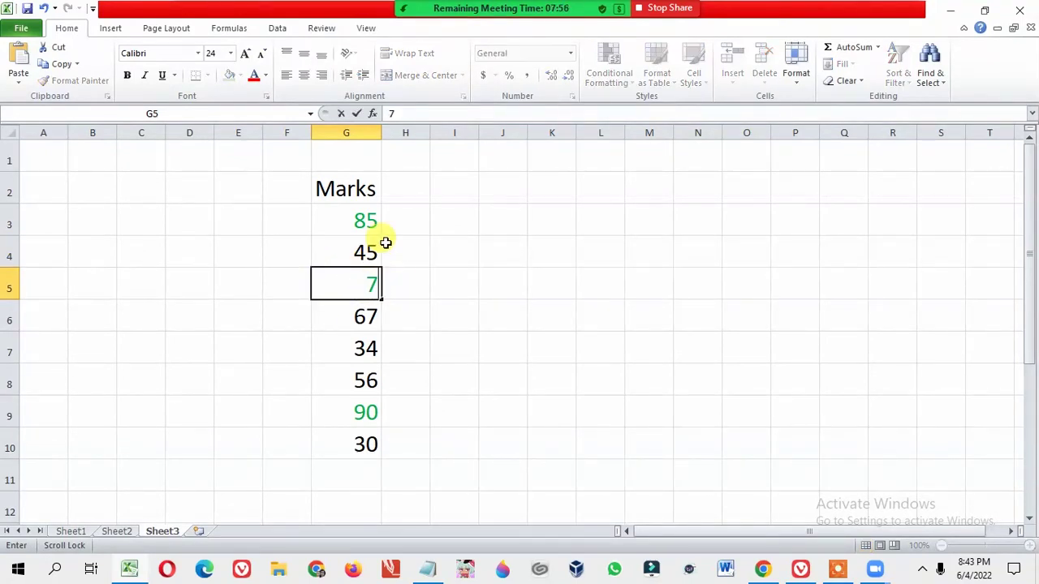
{"action": "type", "text": "5"}
{"action": "key", "text": "Return"}
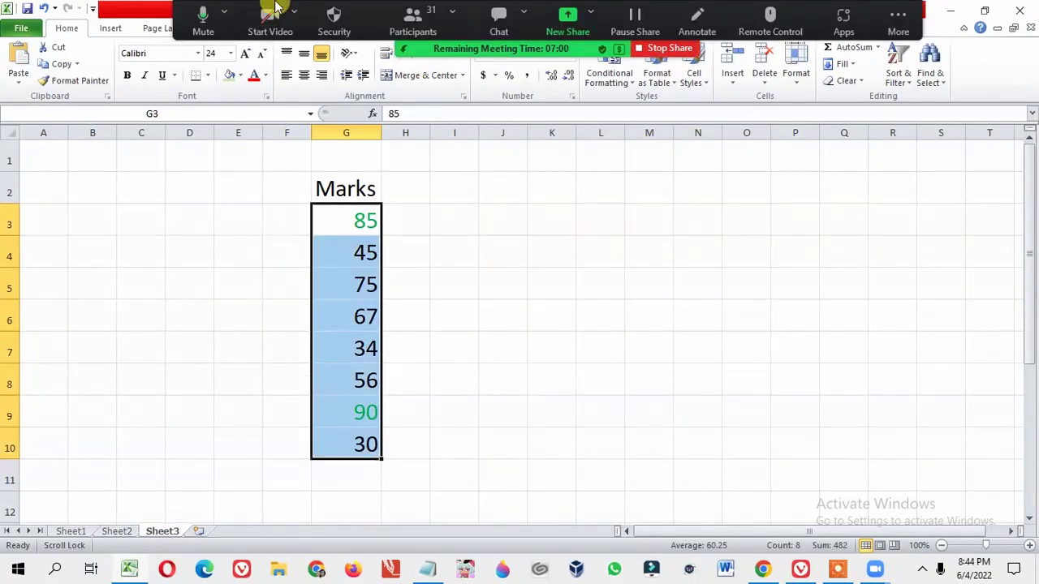
{"action": "left_click", "coordinate": [181, 8]}
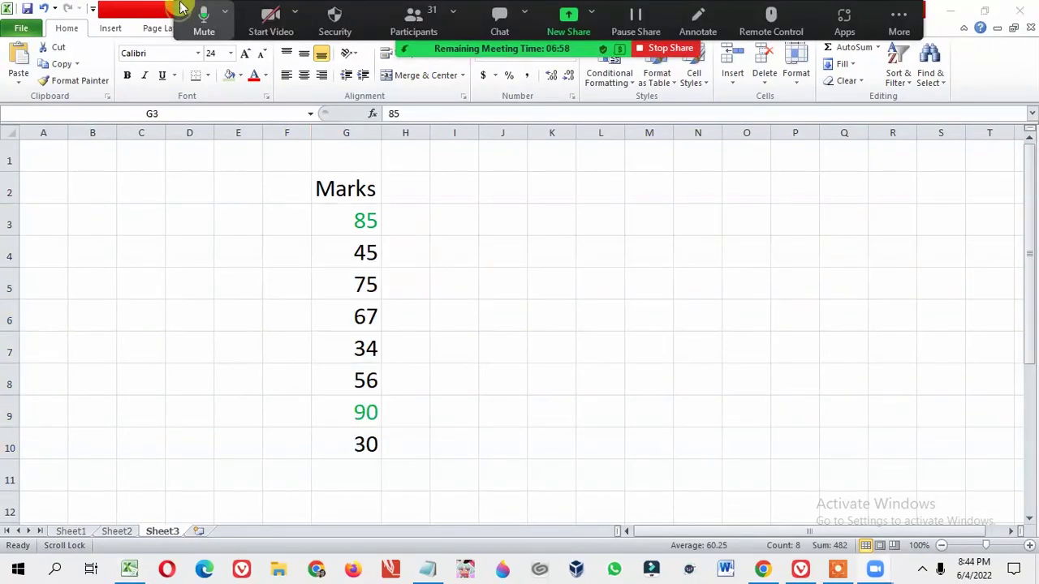
{"action": "left_click", "coordinate": [348, 208]}
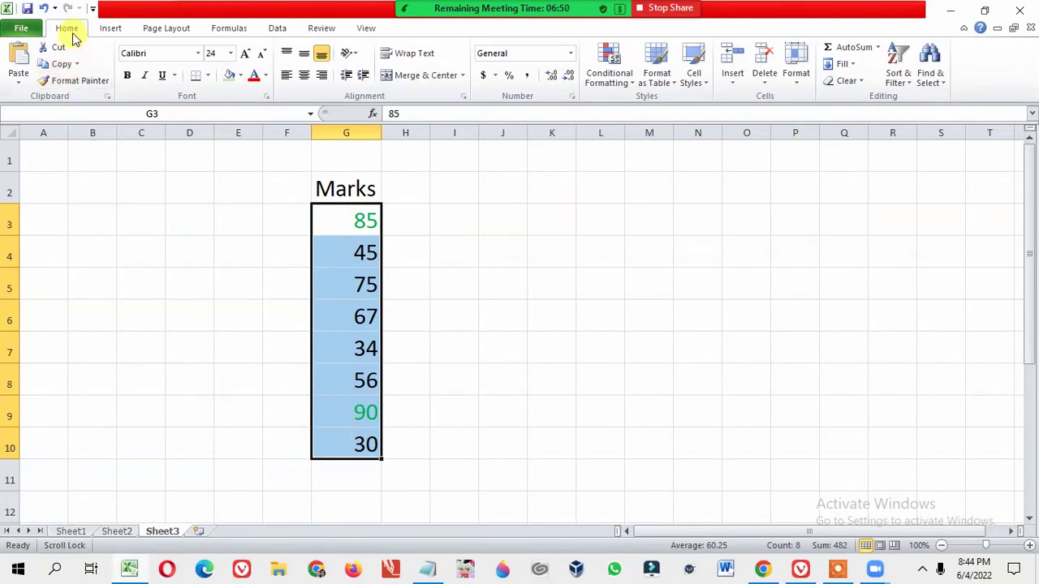
Start a new 'Format only cells that contain' rule for cell values less than 40.
{"action": "left_click", "coordinate": [608, 67]}
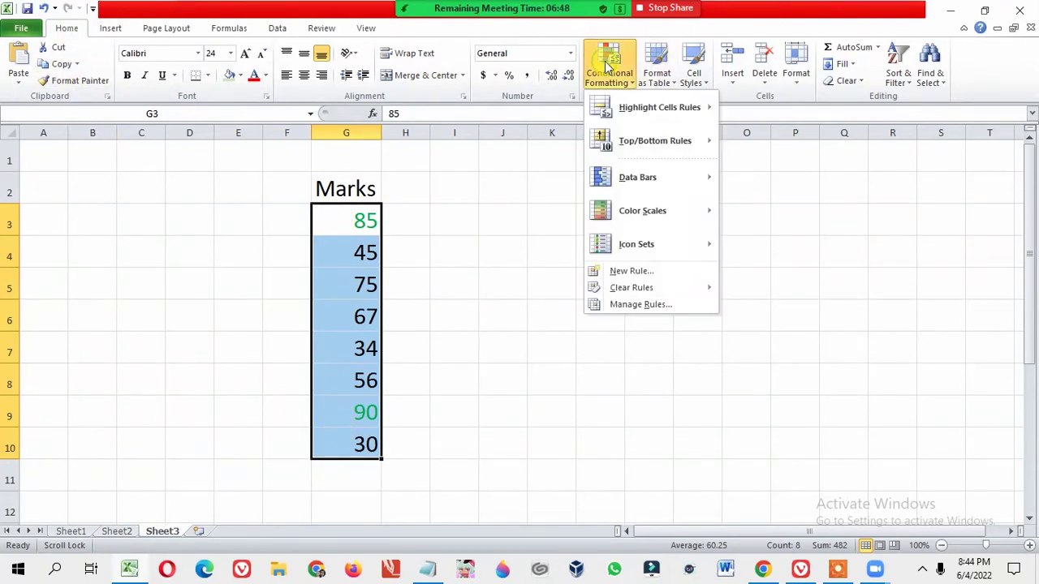
{"action": "left_click", "coordinate": [651, 274]}
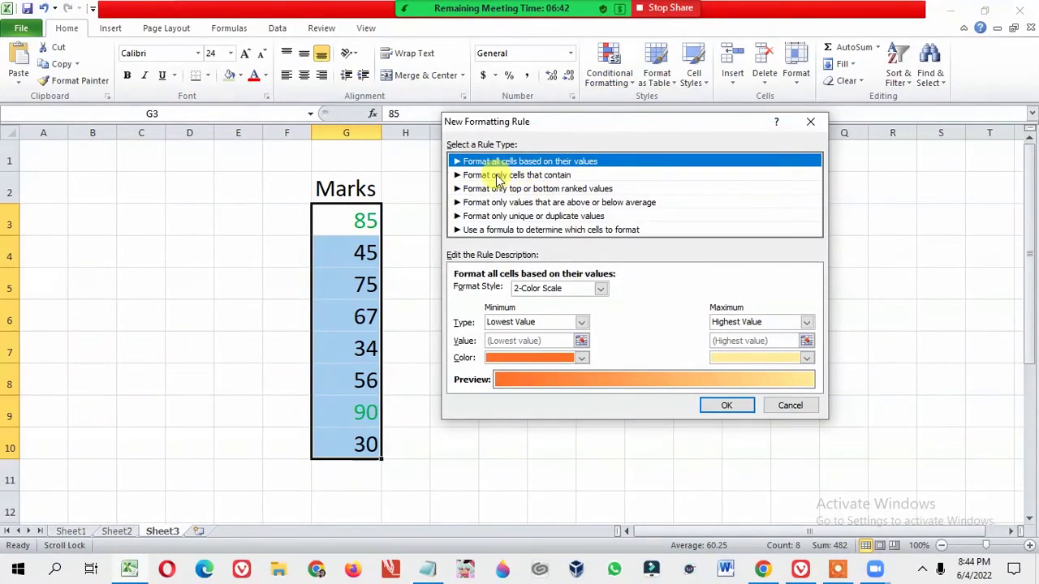
{"action": "left_click", "coordinate": [538, 175]}
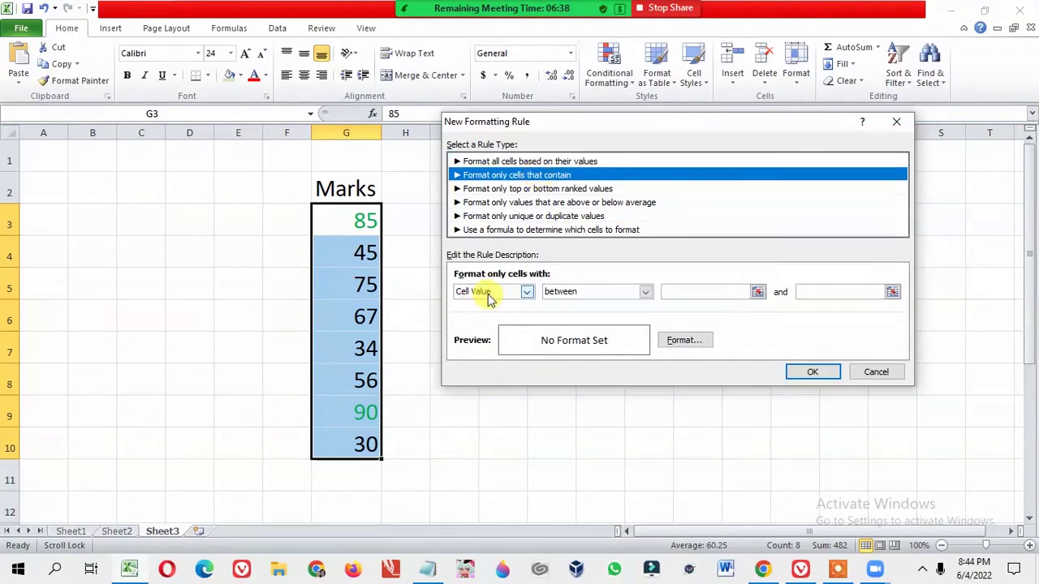
{"action": "left_click", "coordinate": [594, 293]}
{"action": "left_click", "coordinate": [594, 292]}
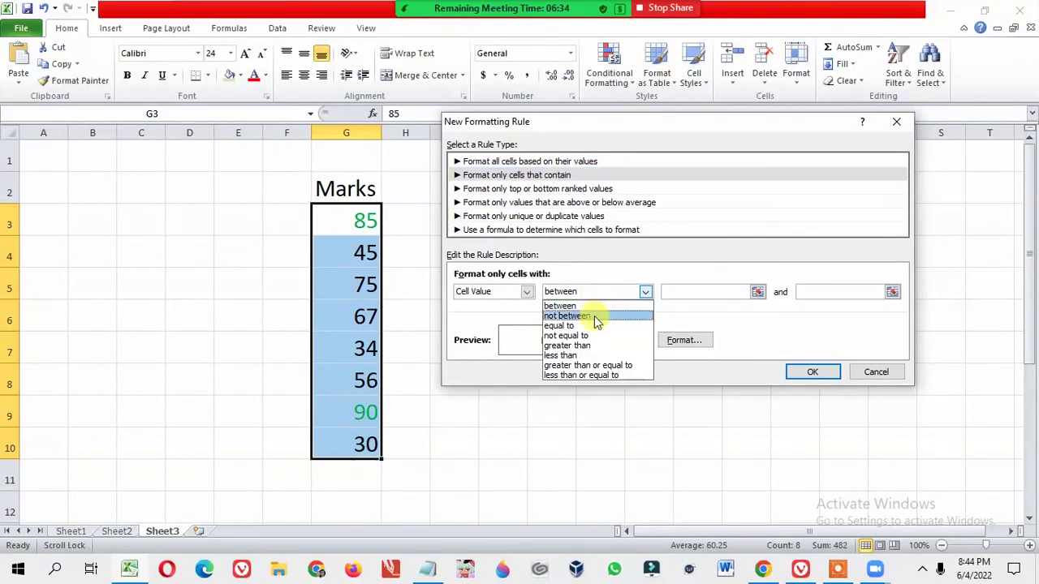
{"action": "left_click", "coordinate": [590, 376]}
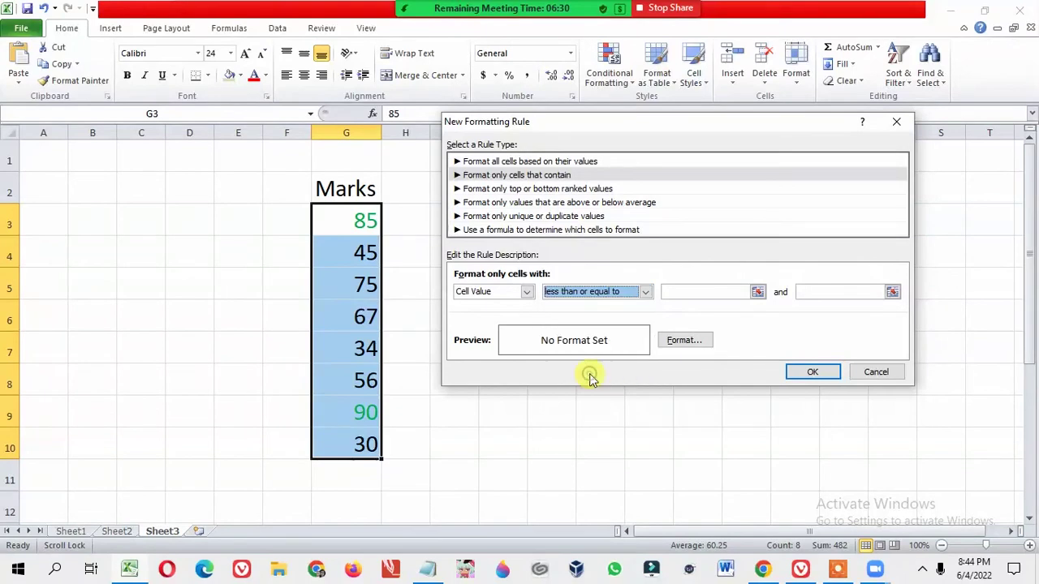
{"action": "left_click", "coordinate": [728, 292]}
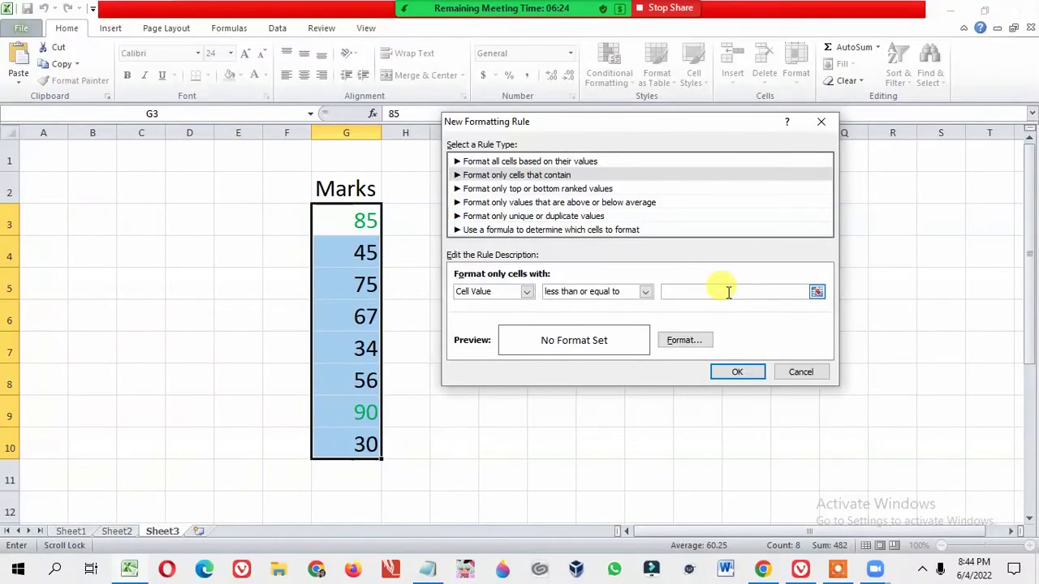
{"action": "left_click", "coordinate": [645, 292]}
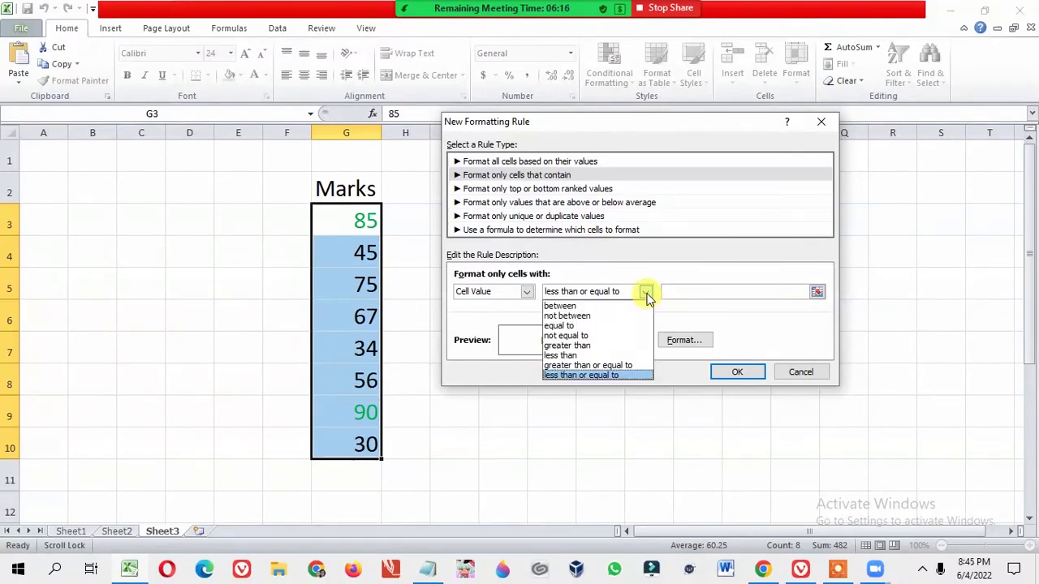
{"action": "left_click", "coordinate": [568, 358]}
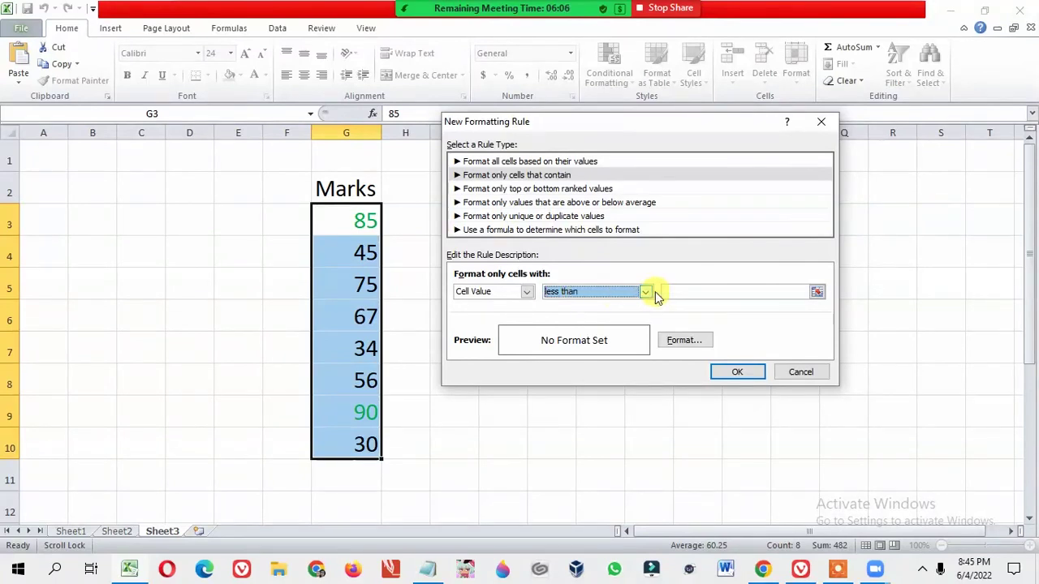
{"action": "left_click", "coordinate": [687, 291]}
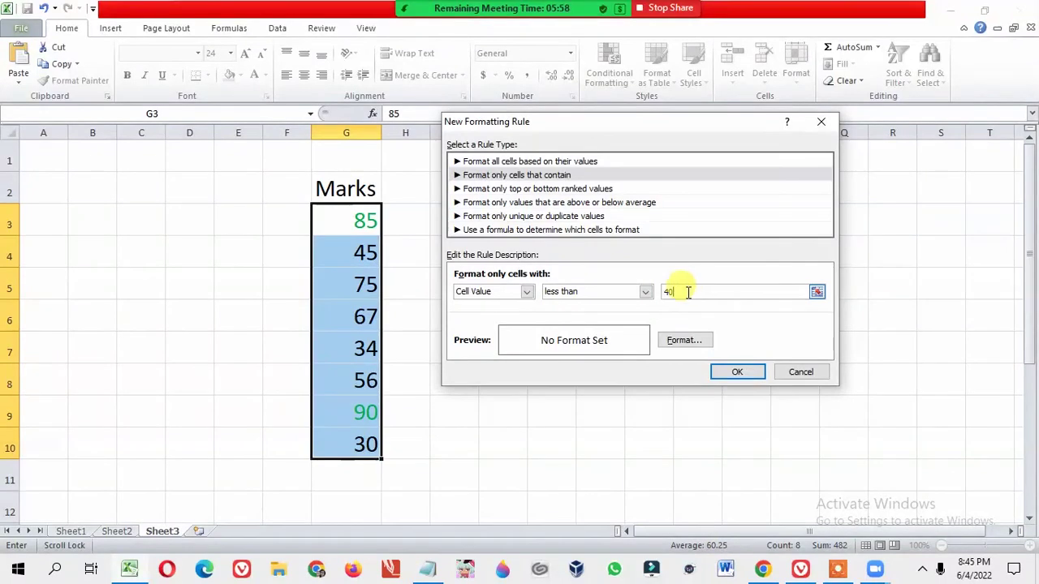
Give the less-than-40 rule red font colour and apply it to the Marks.
{"action": "left_click", "coordinate": [689, 341]}
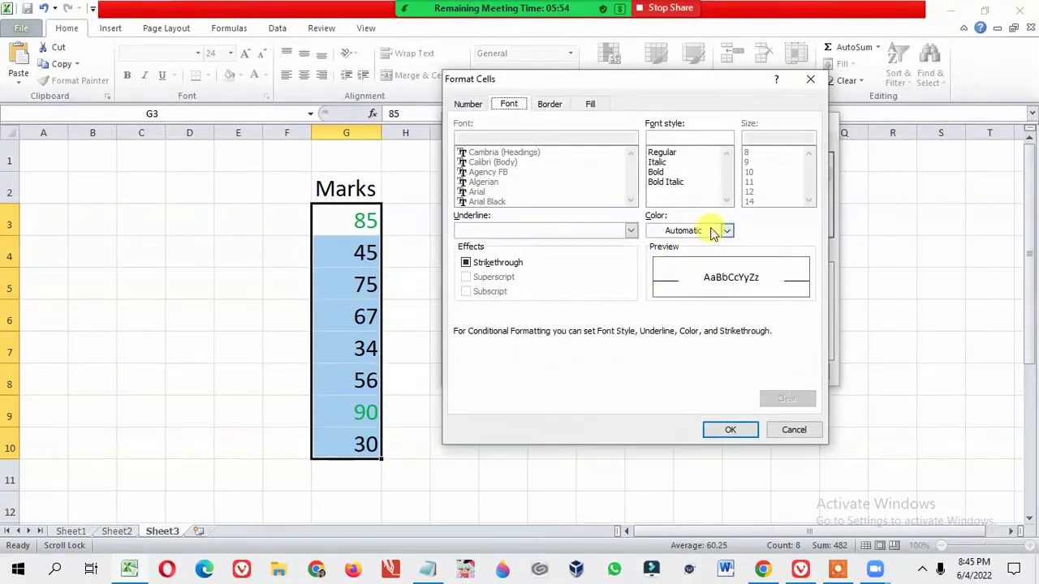
{"action": "left_click", "coordinate": [713, 231]}
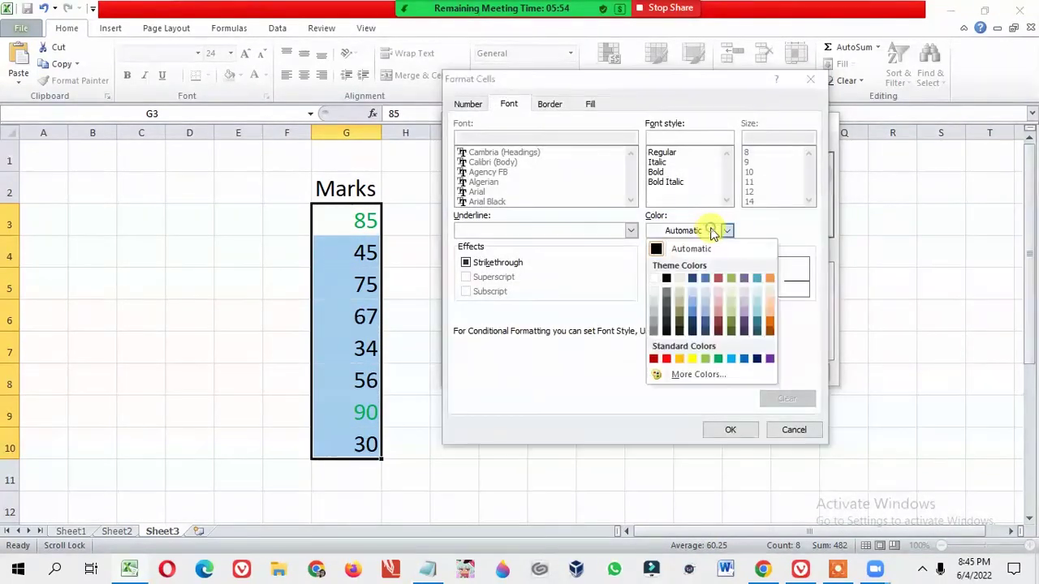
{"action": "left_click", "coordinate": [665, 359]}
{"action": "left_click", "coordinate": [731, 431]}
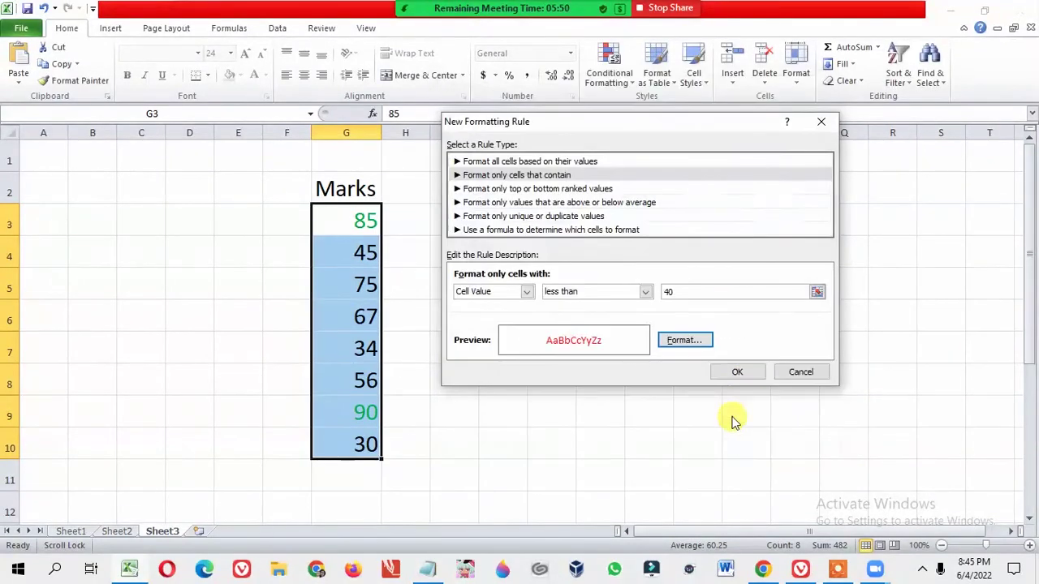
{"action": "left_click", "coordinate": [735, 372]}
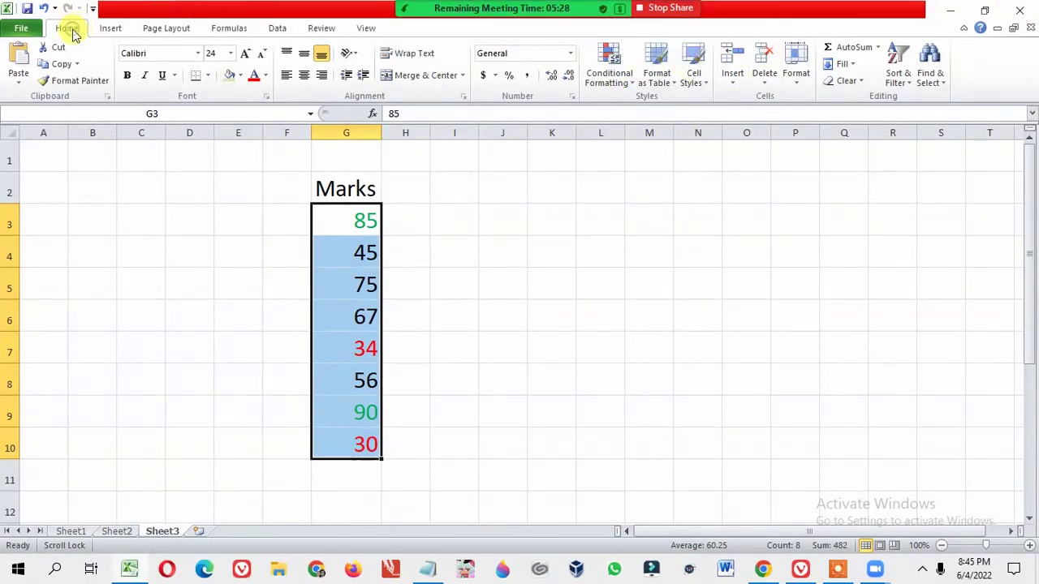
Open the Conditional Formatting menu for the Marks in G3:G10.
{"action": "left_click", "coordinate": [606, 62]}
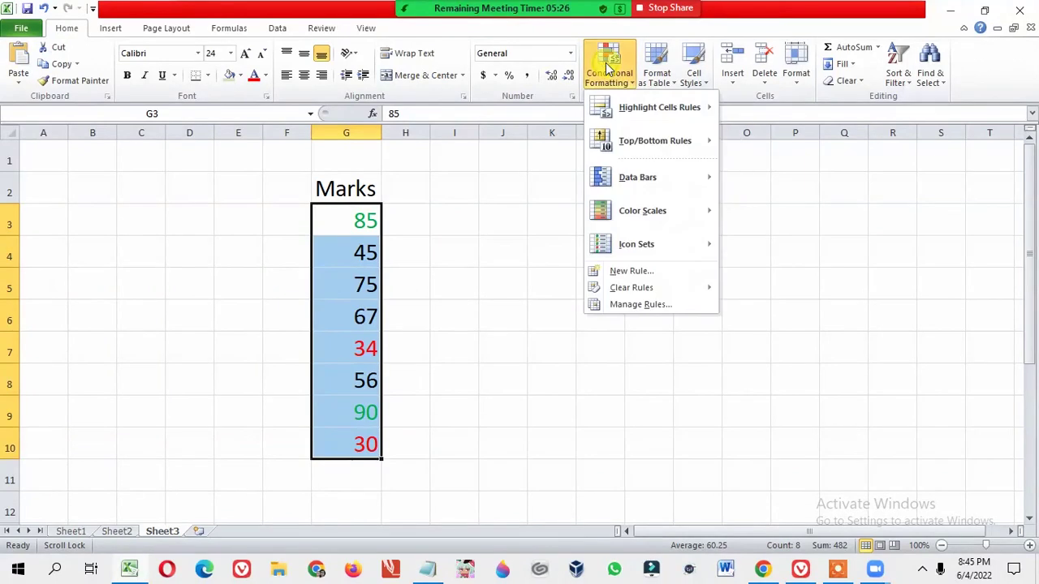
Create a 'Format only cells that contain' rule for cell values between 40 and 79.
{"action": "left_click", "coordinate": [643, 272]}
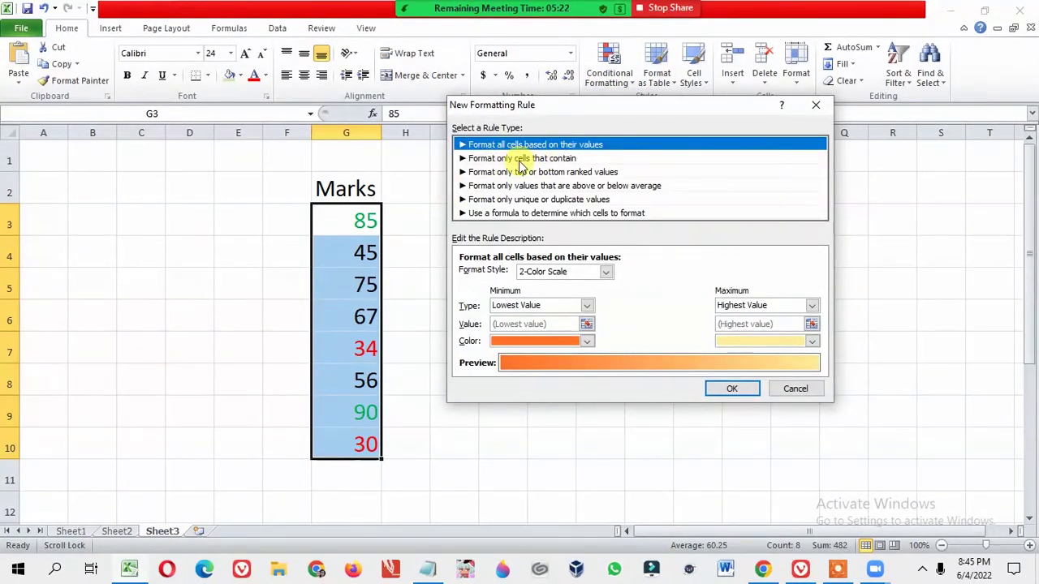
{"action": "left_click", "coordinate": [535, 159]}
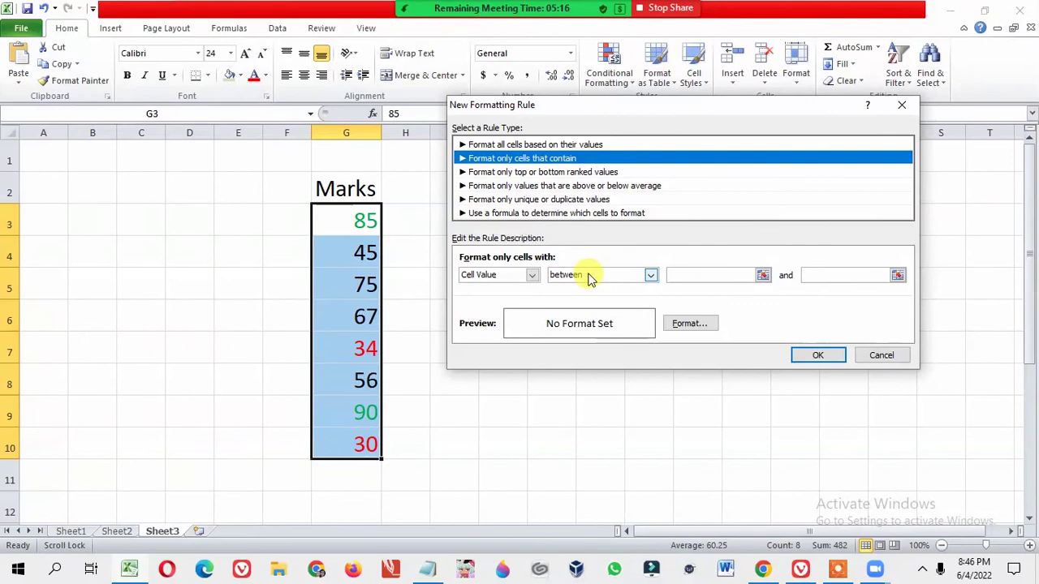
{"action": "left_click", "coordinate": [686, 276]}
{"action": "type", "text": "40"}
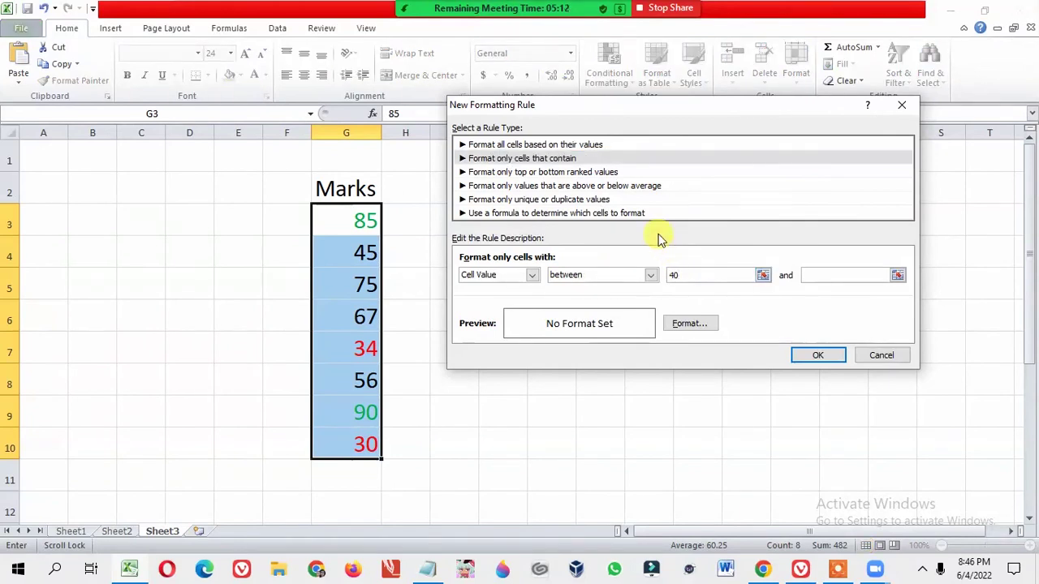
{"action": "left_click", "coordinate": [812, 273]}
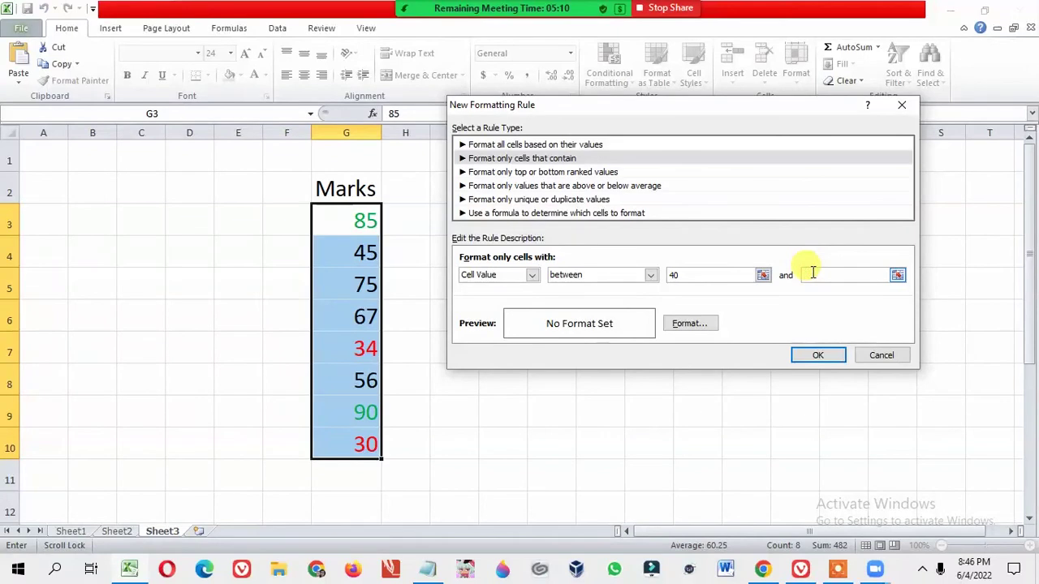
{"action": "type", "text": "70"}
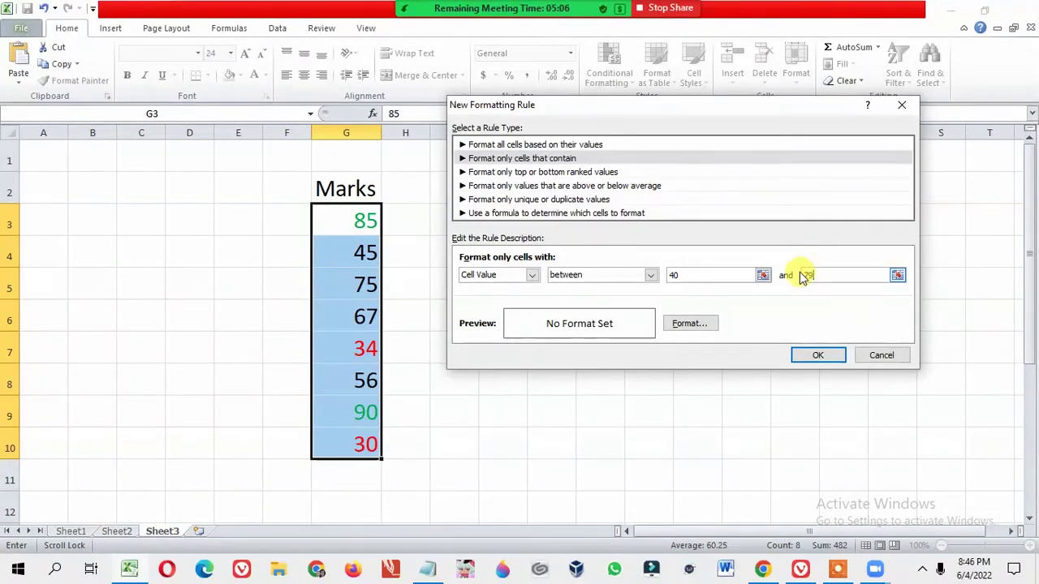
{"action": "left_click", "coordinate": [678, 278]}
Set the rule's font colour to orange, apply it, and deselect the Marks.
{"action": "left_click", "coordinate": [706, 326]}
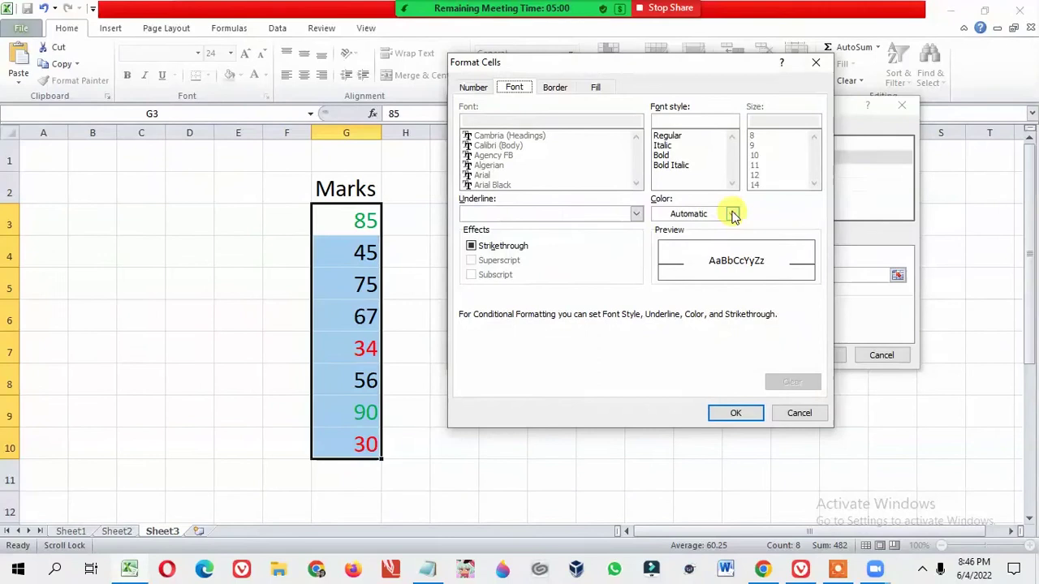
{"action": "left_click", "coordinate": [733, 213]}
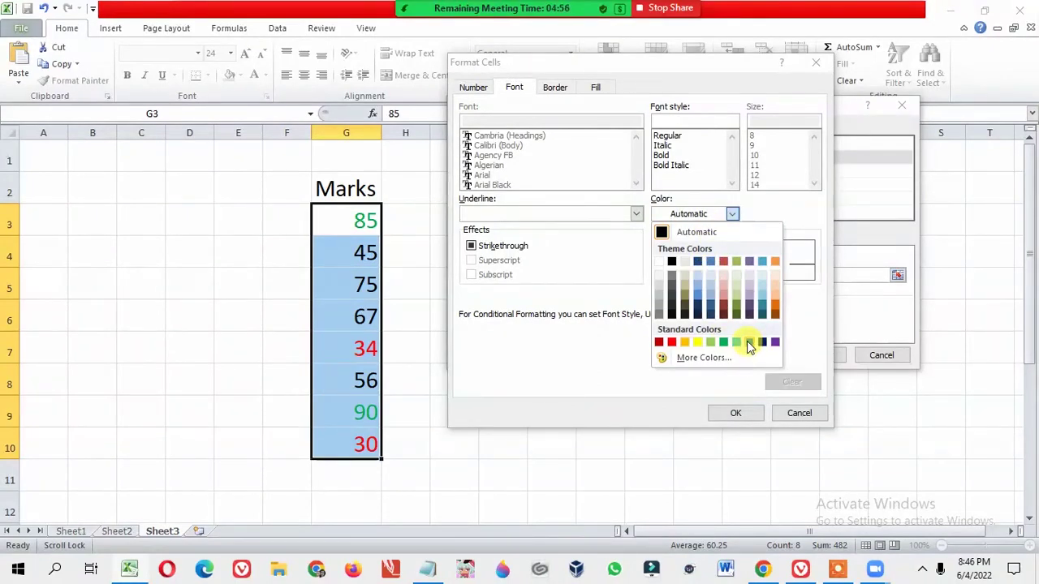
{"action": "left_click", "coordinate": [684, 343]}
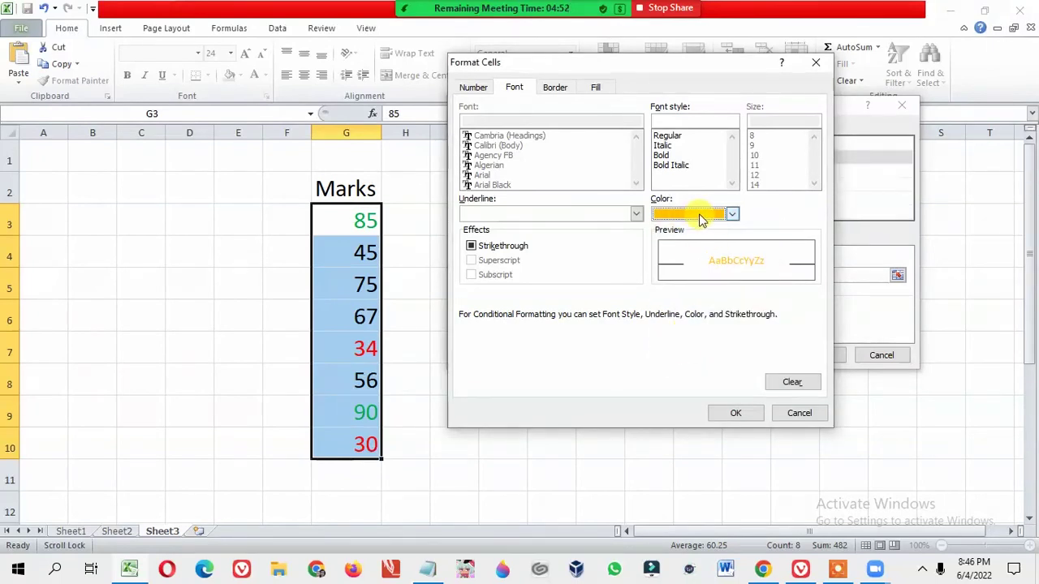
{"action": "left_click", "coordinate": [735, 413]}
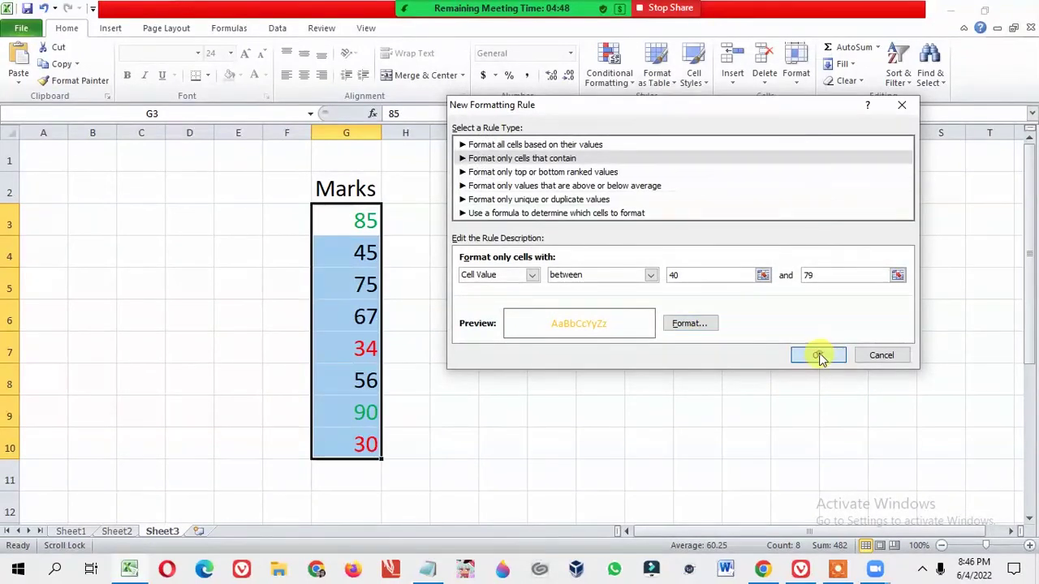
{"action": "left_click", "coordinate": [819, 357]}
{"action": "left_click", "coordinate": [775, 386]}
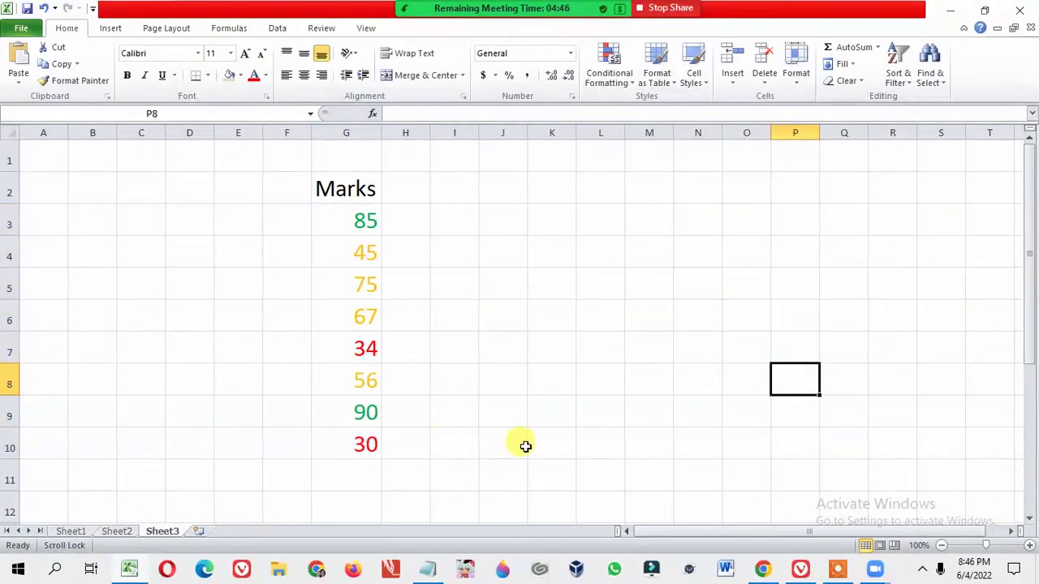
{"action": "left_click", "coordinate": [334, 252]}
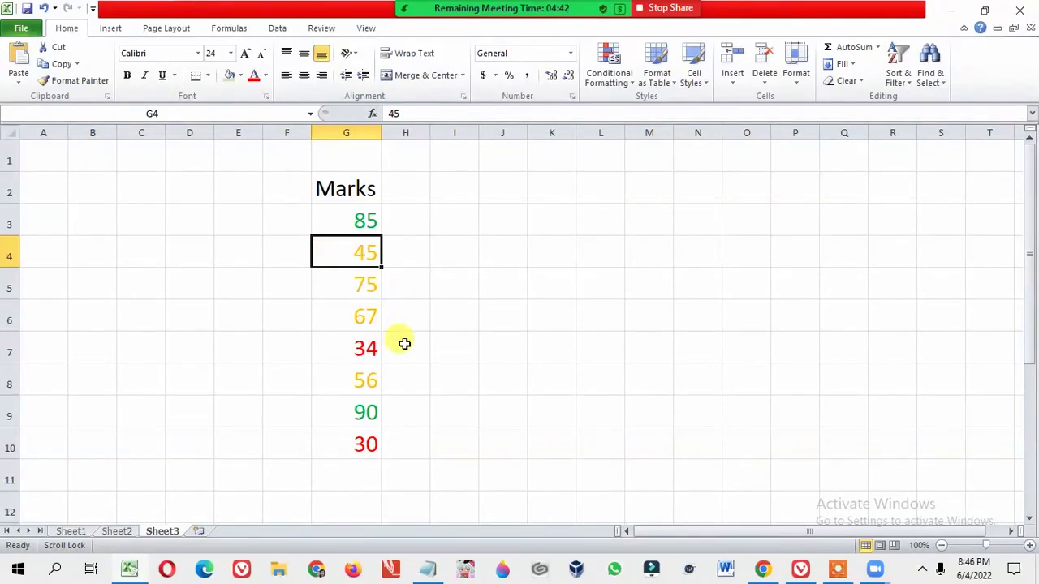
{"action": "double_click", "coordinate": [344, 219]}
{"action": "left_click", "coordinate": [411, 241]}
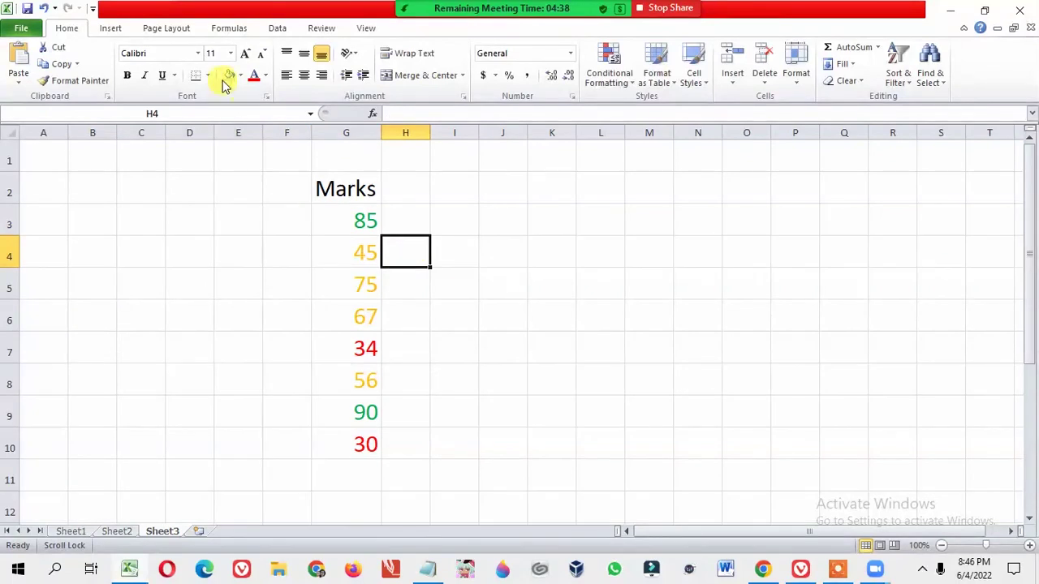
{"action": "left_click", "coordinate": [348, 220]}
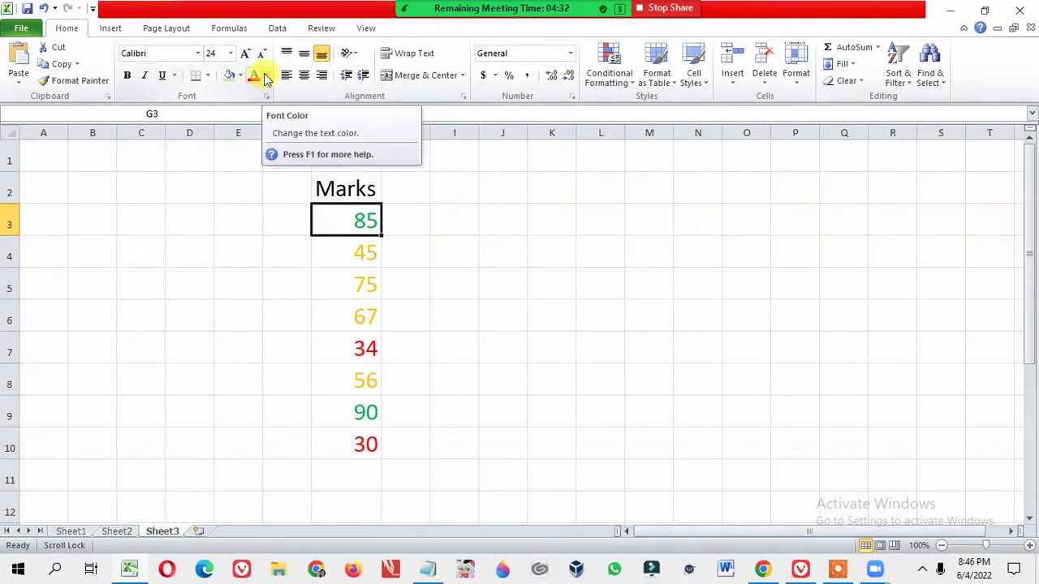
{"action": "left_click", "coordinate": [266, 75]}
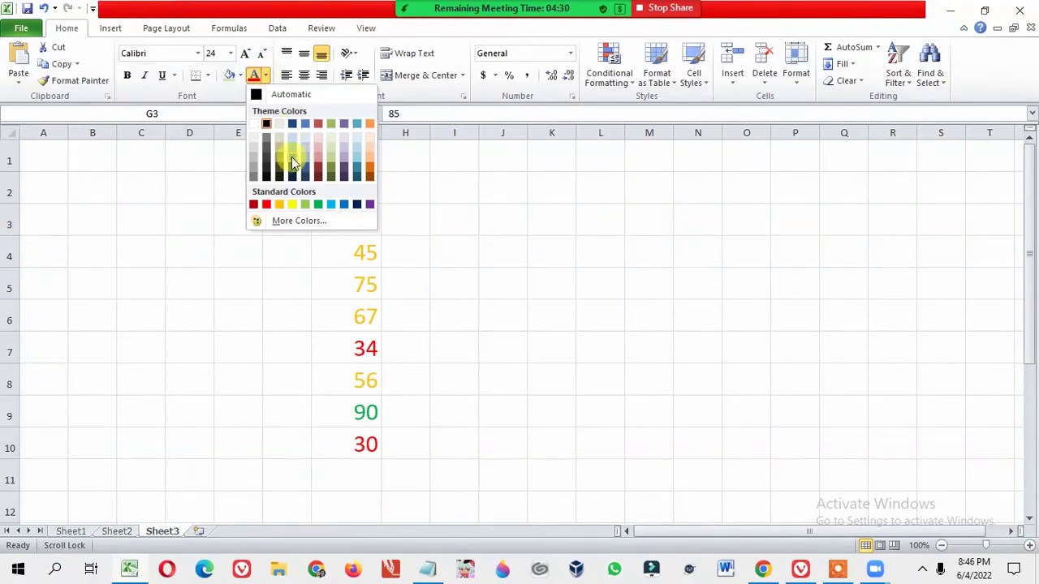
{"action": "left_click", "coordinate": [292, 157]}
{"action": "left_click", "coordinate": [265, 77]}
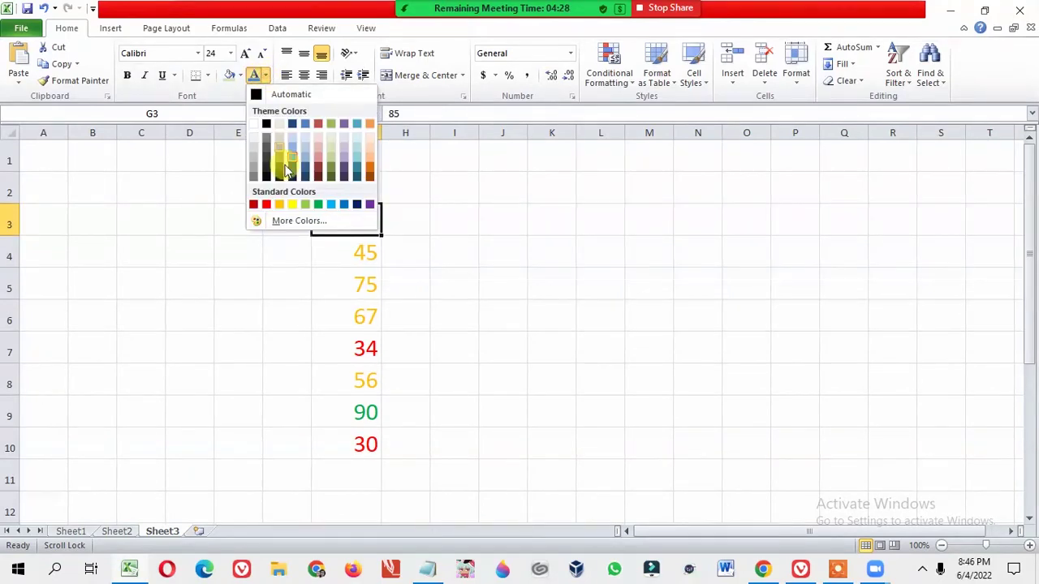
{"action": "left_click", "coordinate": [265, 203]}
{"action": "left_click", "coordinate": [266, 76]}
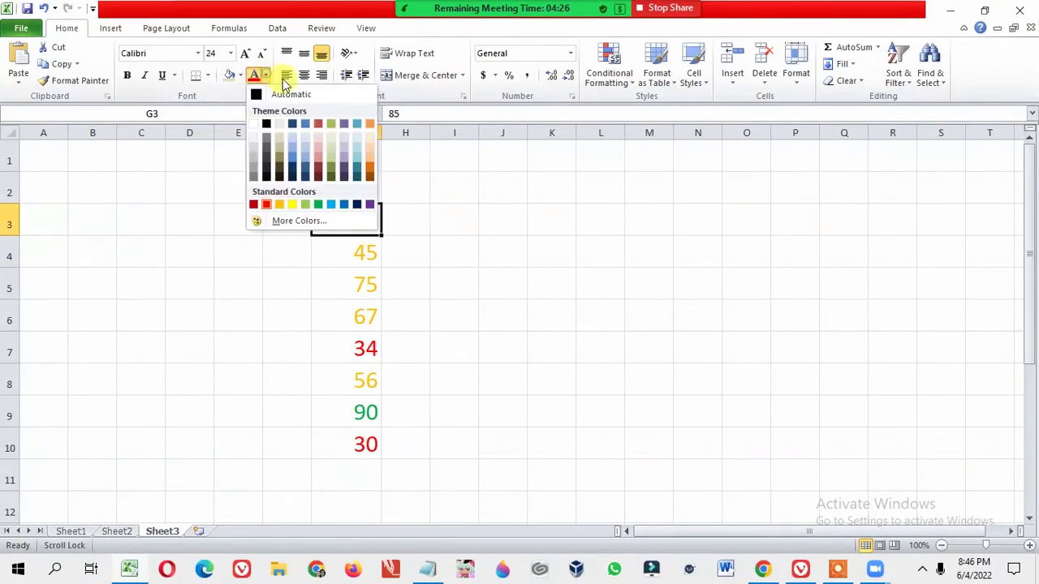
{"action": "left_click", "coordinate": [355, 159]}
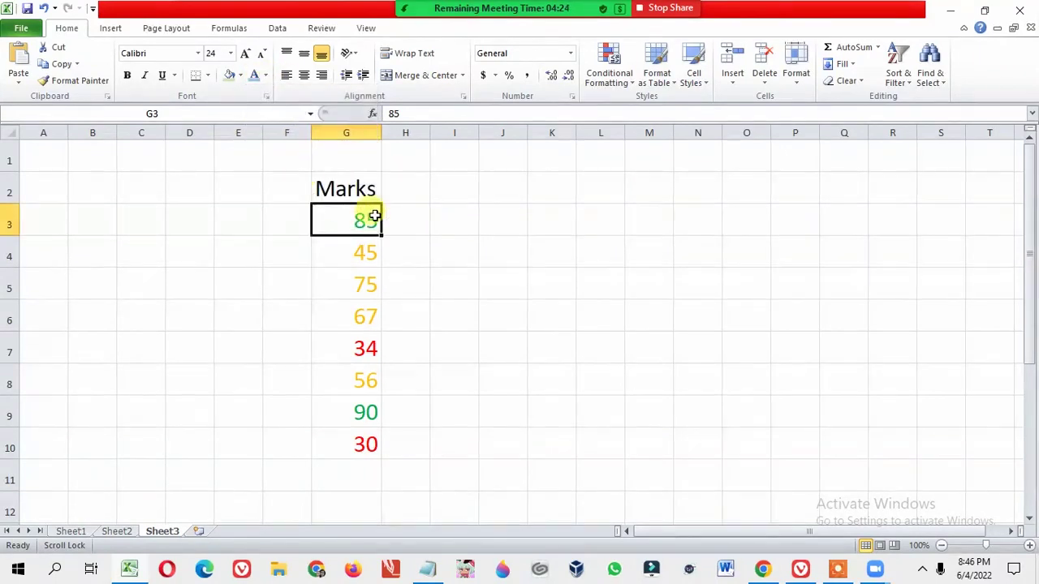
{"action": "left_click", "coordinate": [265, 75]}
{"action": "left_click", "coordinate": [257, 77]}
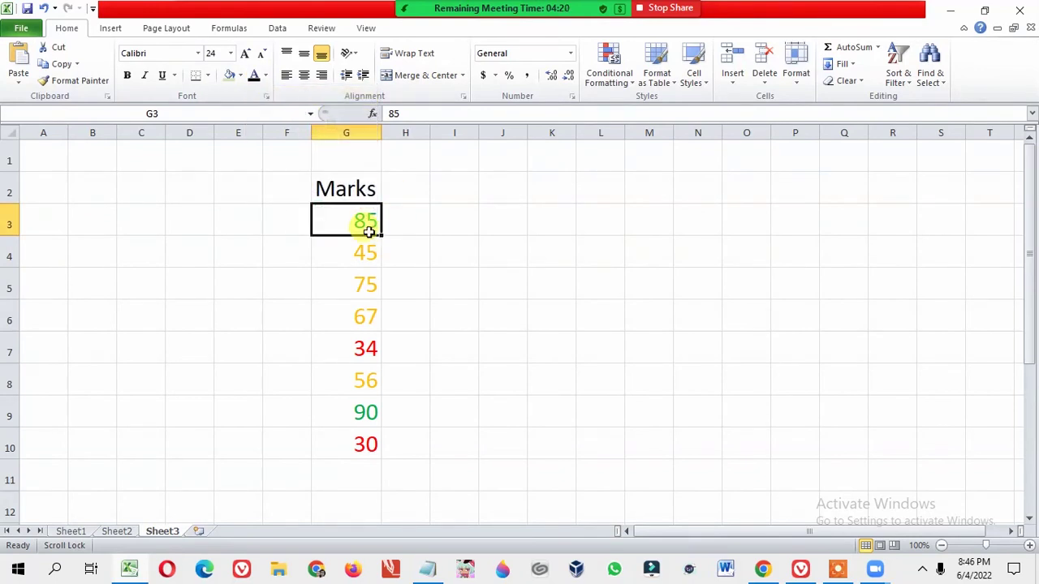
Reselect the Marks range G3:G10 and bring up the Conditional Formatting menu.
{"action": "left_click_drag", "start_coordinate": [364, 225], "coordinate": [362, 444]}
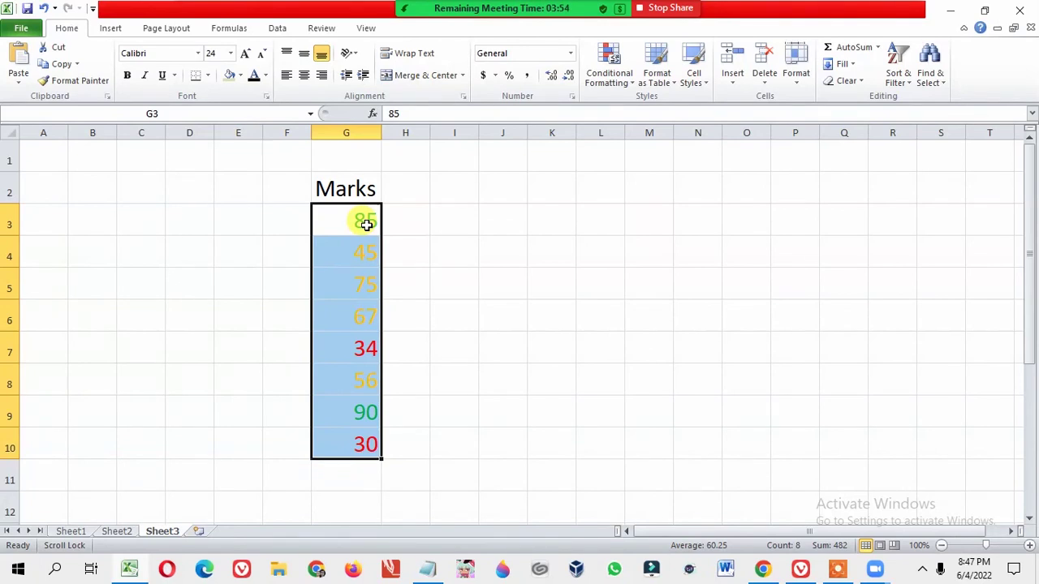
{"action": "left_click", "coordinate": [436, 254]}
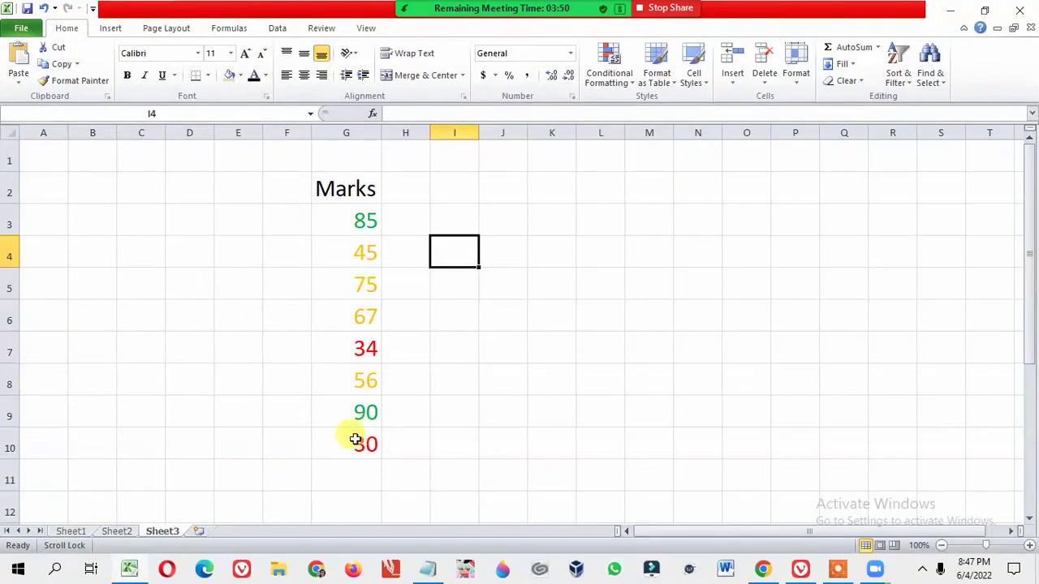
{"action": "left_click_drag", "start_coordinate": [345, 218], "coordinate": [368, 443]}
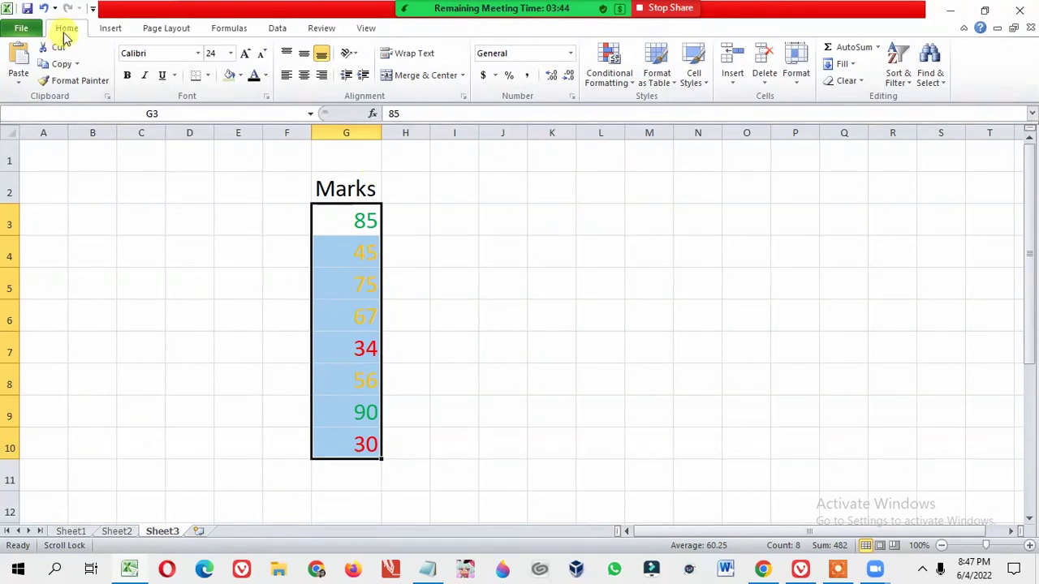
{"action": "left_click", "coordinate": [610, 78]}
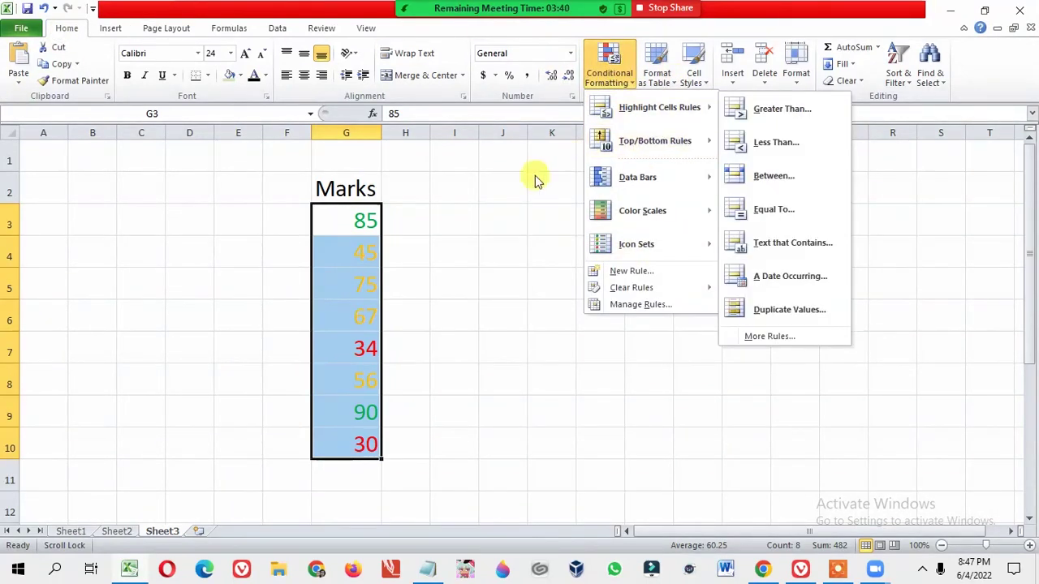
Clear the rules from the selected Marks cells, then check G3 to G6 show black text.
{"action": "mouse_move", "coordinate": [617, 288]}
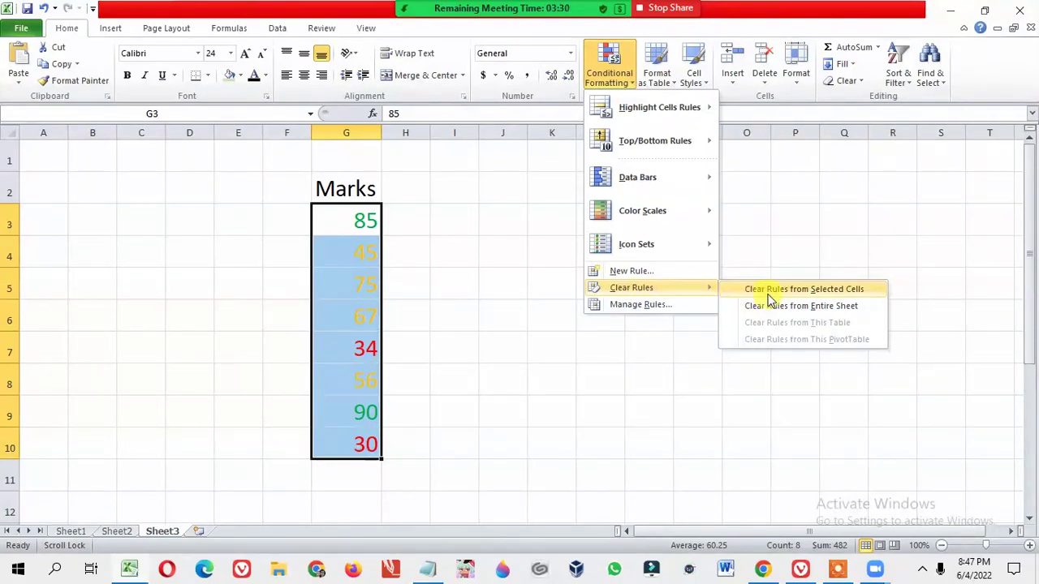
{"action": "left_click", "coordinate": [851, 294]}
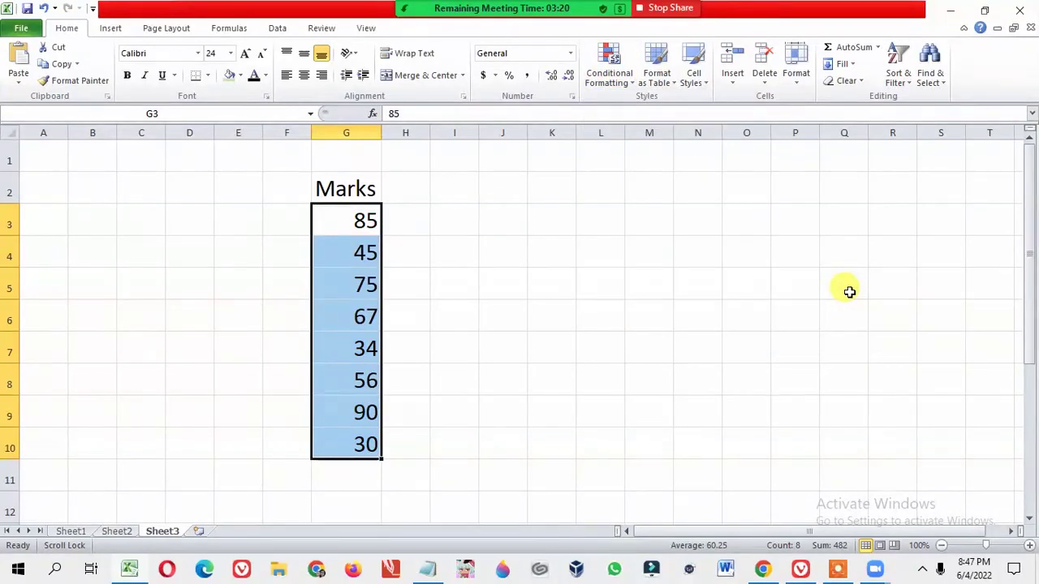
{"action": "left_click", "coordinate": [452, 284]}
{"action": "left_click", "coordinate": [365, 247]}
{"action": "left_click", "coordinate": [359, 226]}
{"action": "left_click", "coordinate": [348, 287]}
{"action": "left_click", "coordinate": [348, 315]}
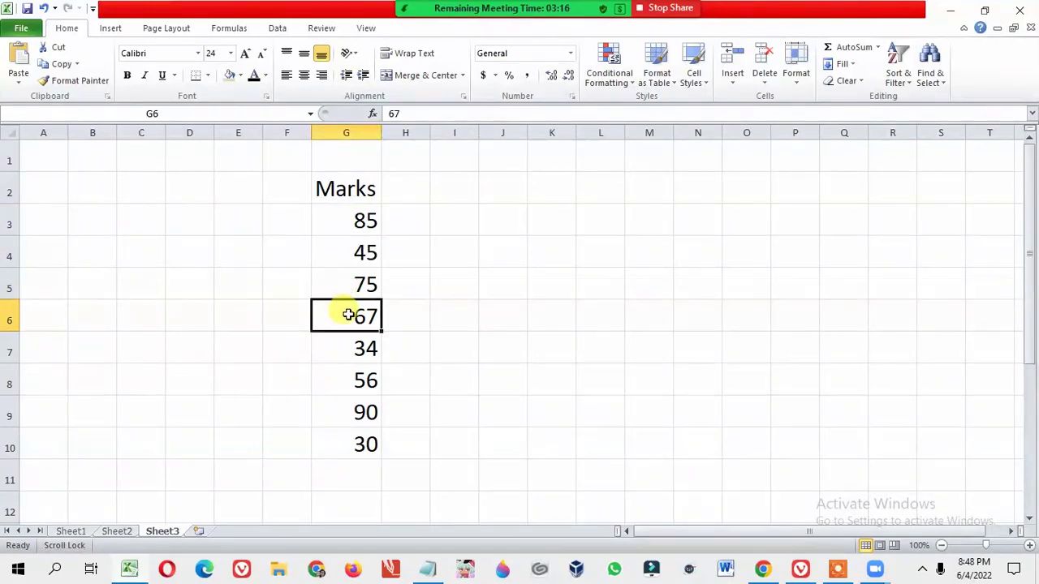